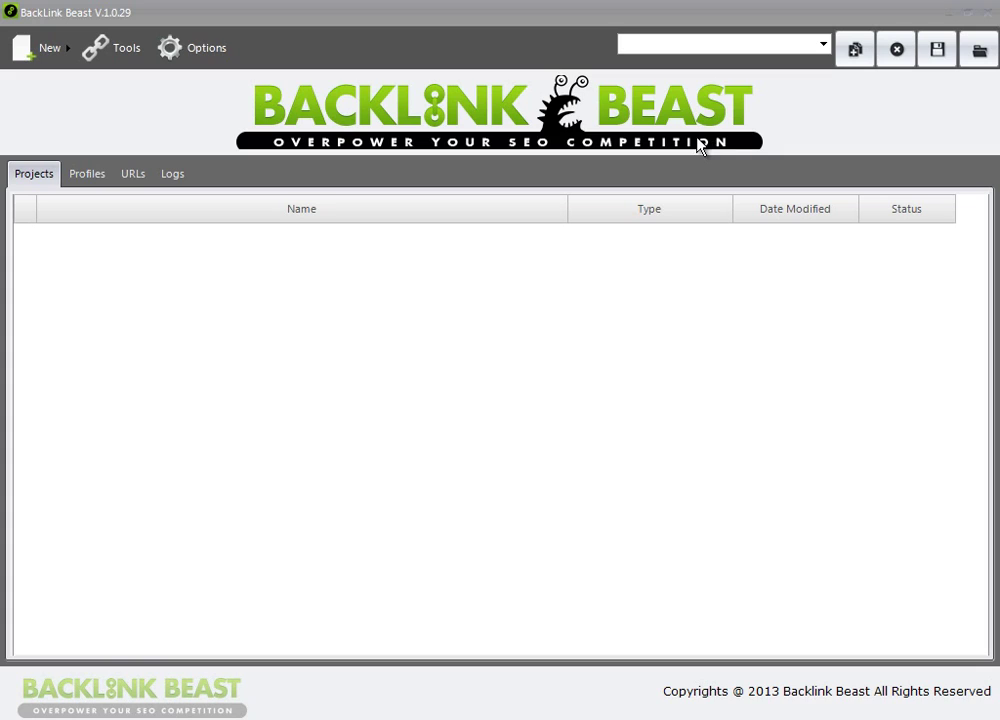
Create a new campaign named 'Golf Website'.
left_click(853, 52)
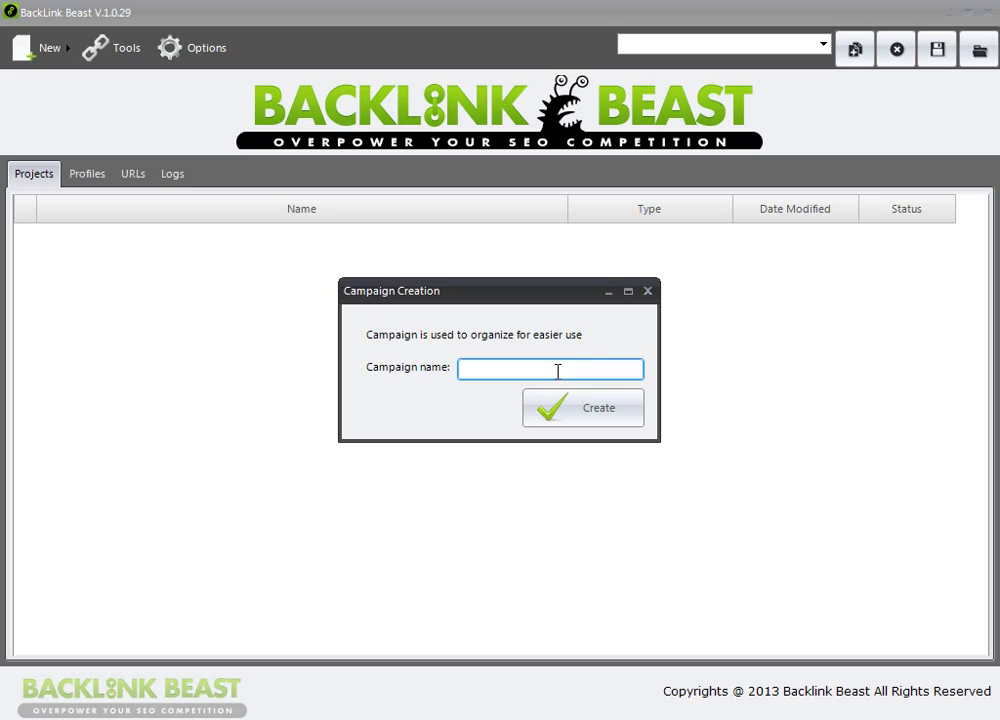
type("Golf Website")
left_click(610, 415)
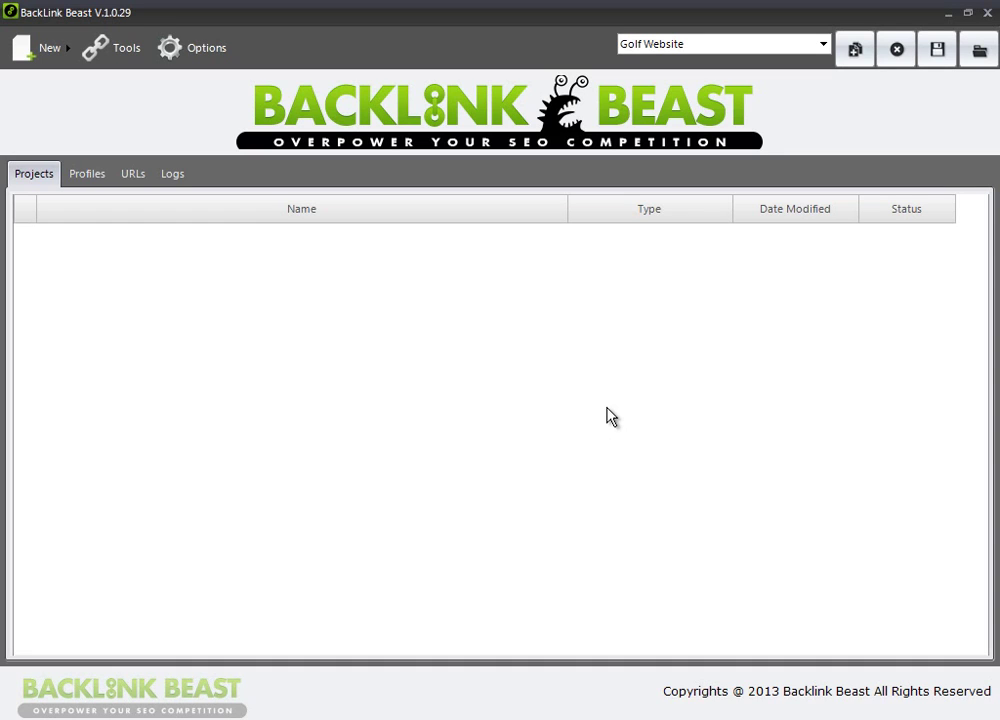
Add a new Account Creation project to the campaign.
left_click(58, 52)
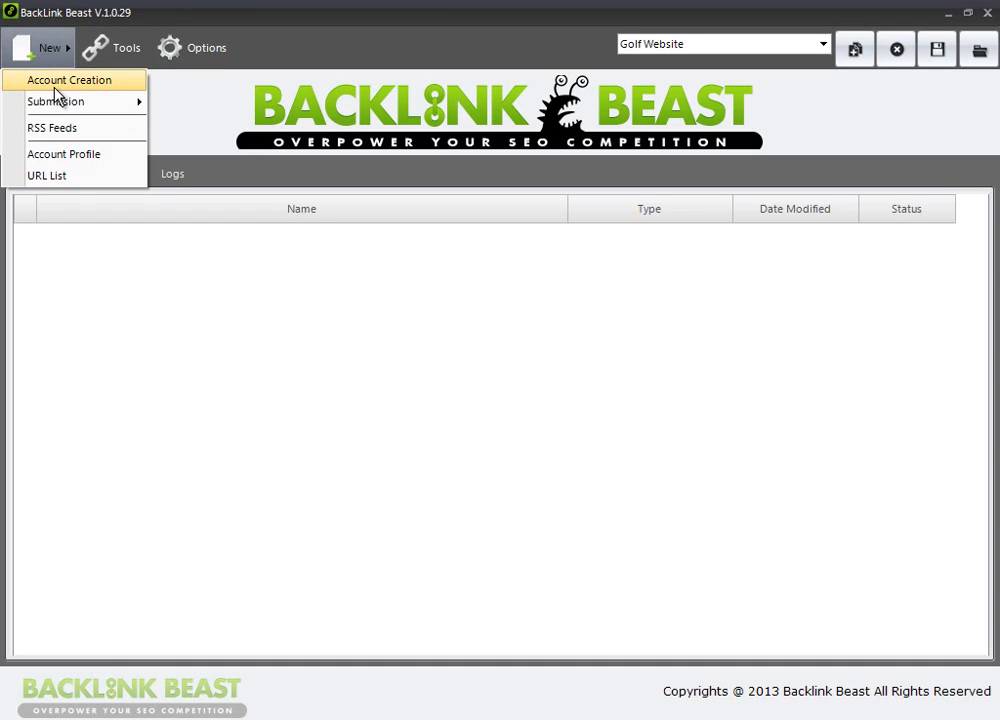
mouse_move(65, 107)
left_click(84, 83)
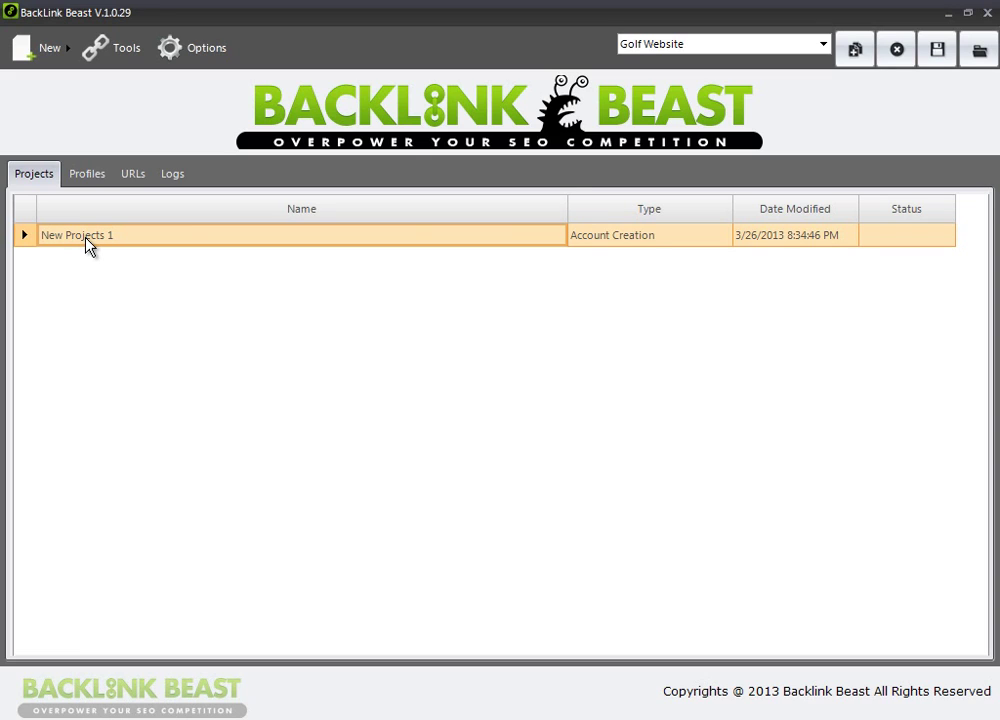
Rename New Projects 1 to 'Sample Account Creation'.
right_click(139, 237)
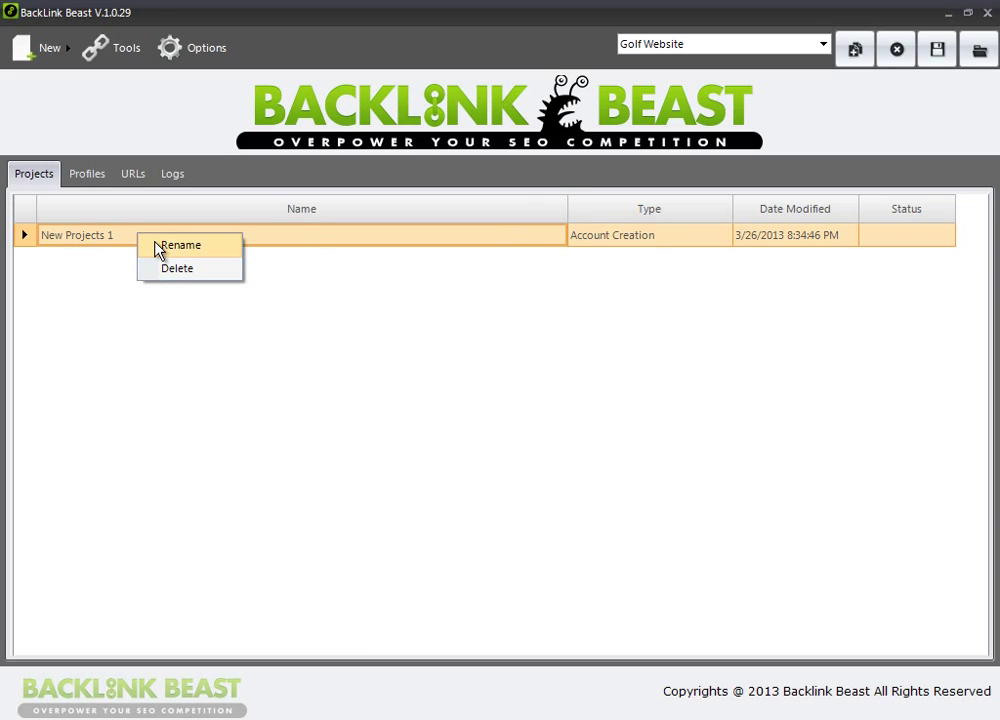
left_click(156, 244)
type("Samp;le")
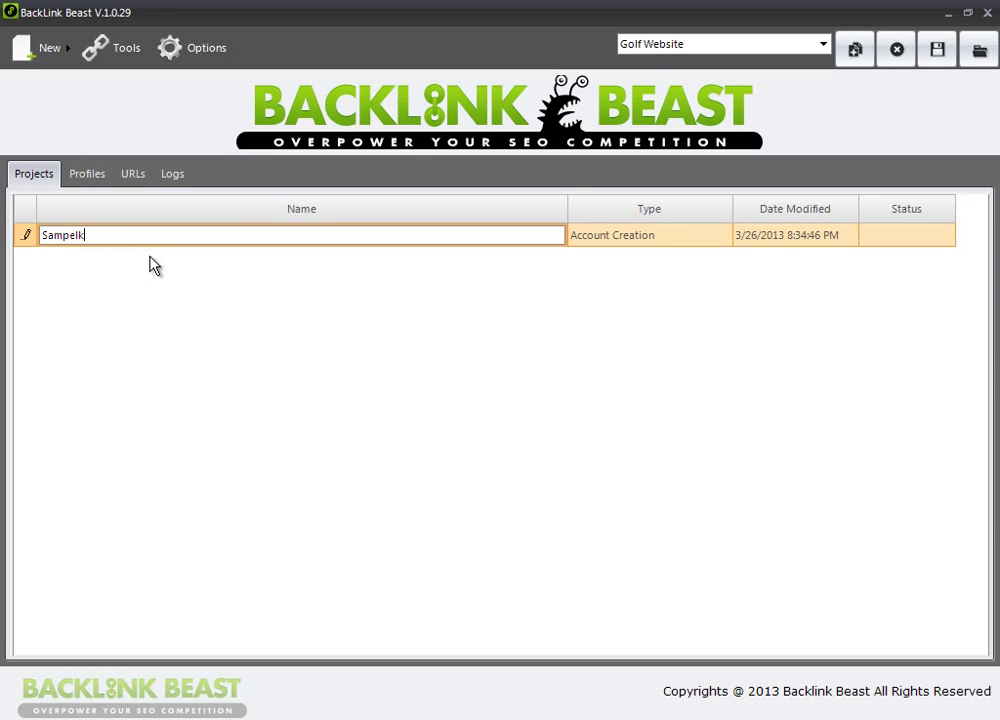
key("BackSpace")
key("BackSpace")
key("BackSpace")
type(";le")
key("BackSpace")
key("BackSpace")
key("BackSpace")
type(";l")
key("BackSpace")
key("BackSpace")
type("le Account Creation")
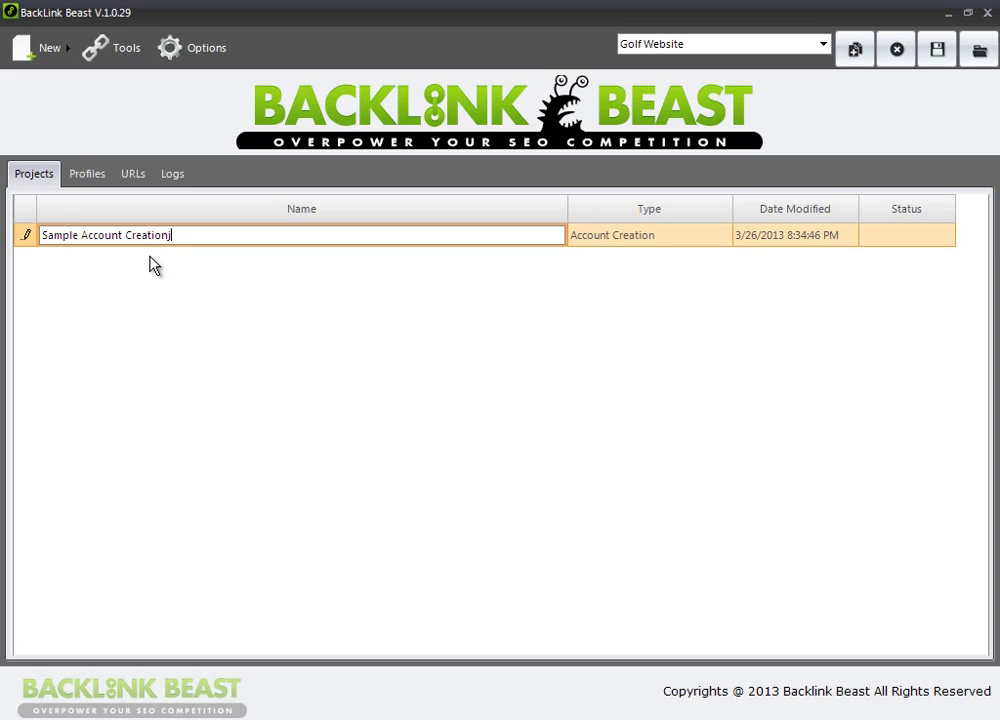
key("Return")
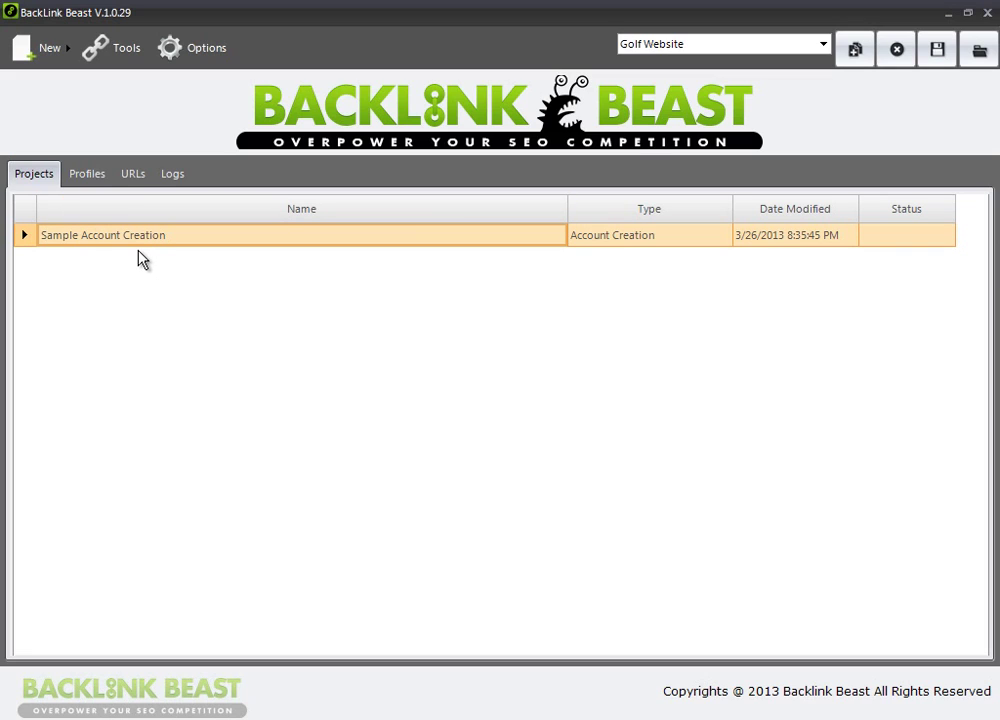
Add a new Account Profile and show the Profiles list.
left_click(64, 58)
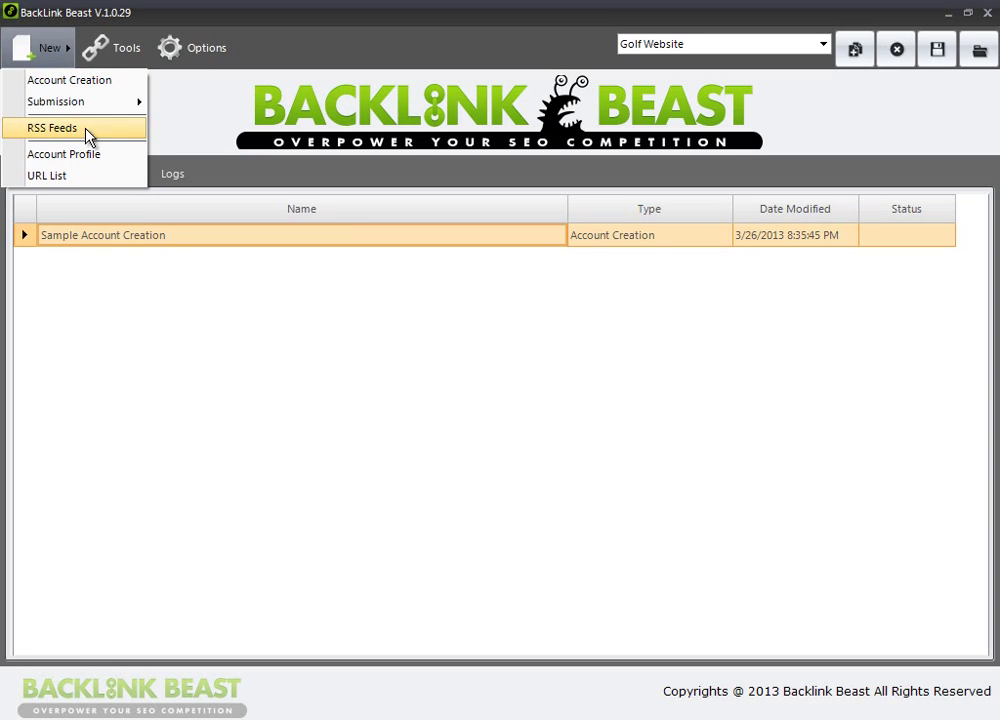
left_click(90, 155)
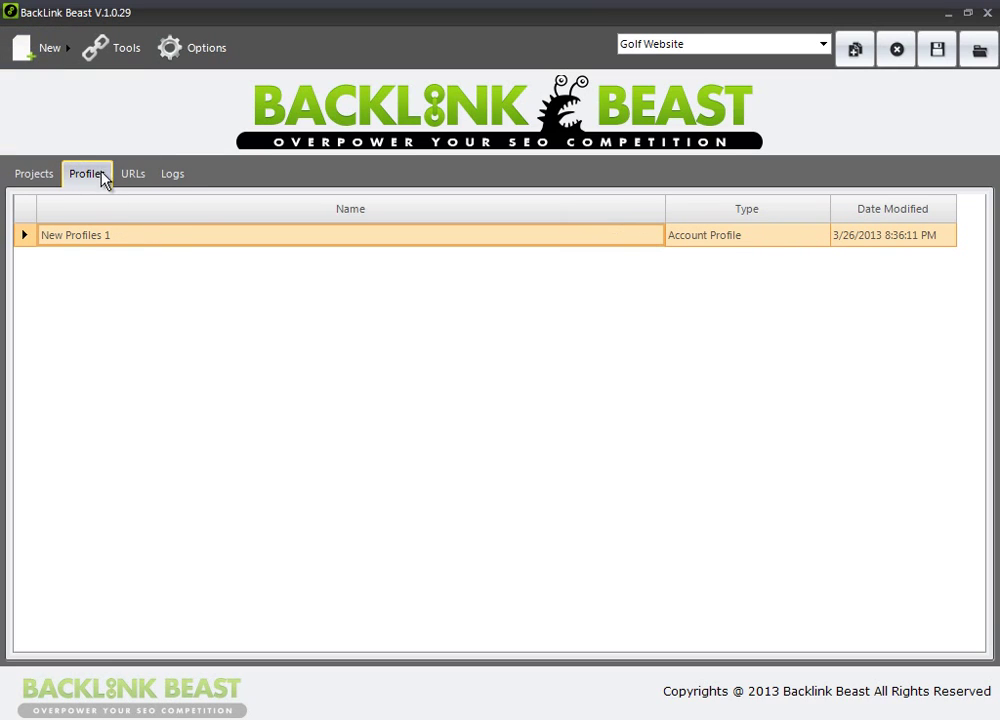
left_click(32, 176)
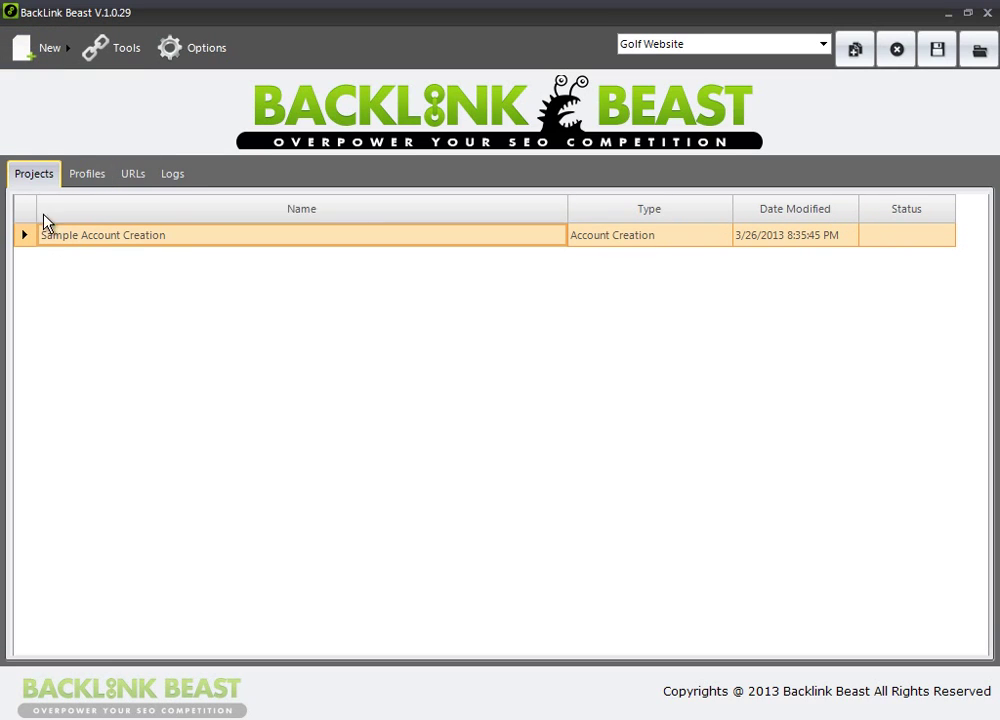
left_click(86, 177)
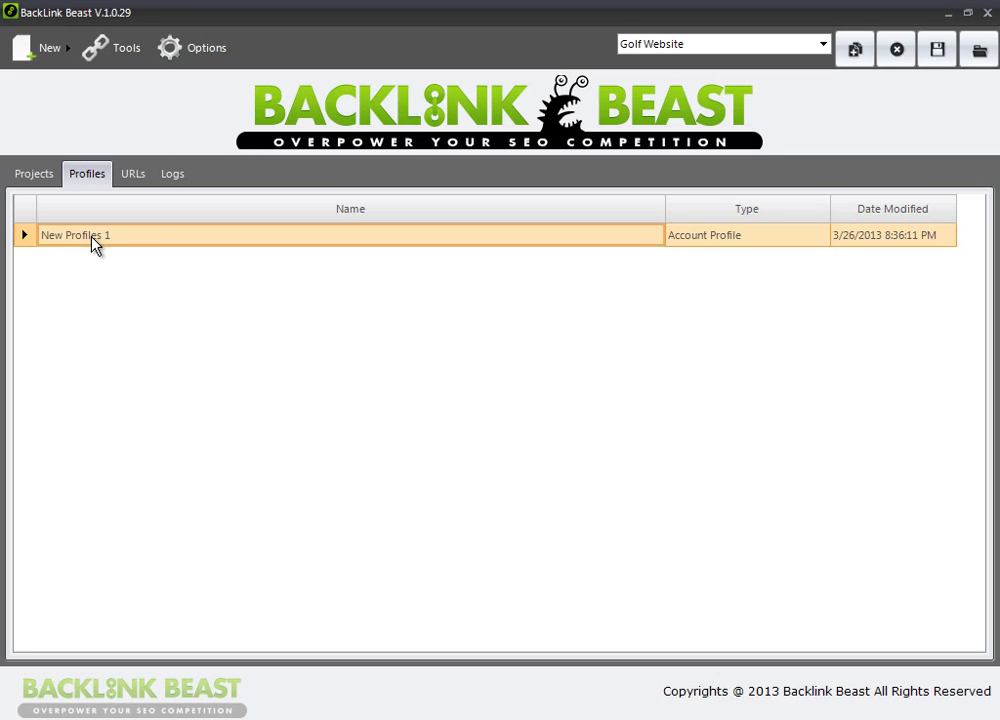
Rename New Profiles 1 to 'Sample Profile' and return to the Projects list.
right_click(92, 245)
left_click(110, 252)
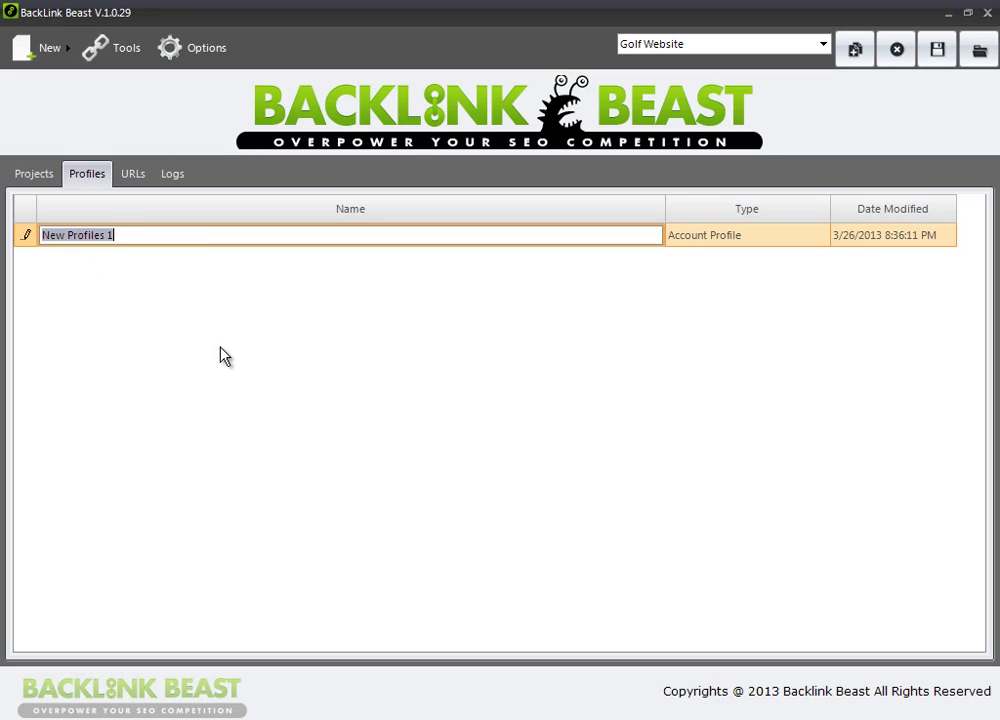
type("Sample ")
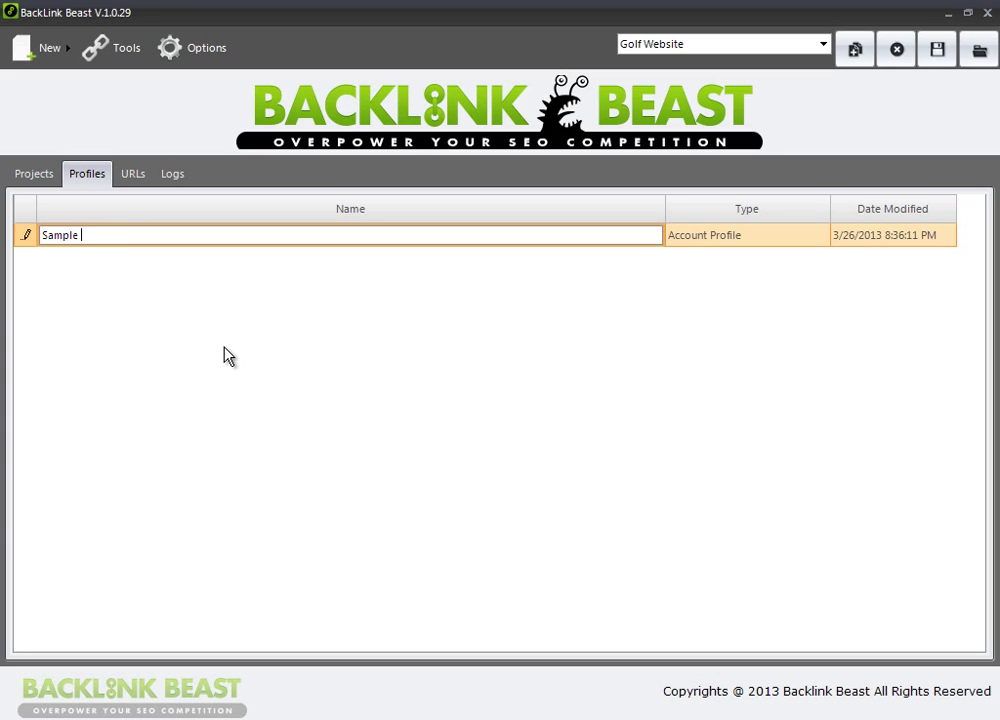
type("Profile")
key("Return")
left_click(34, 176)
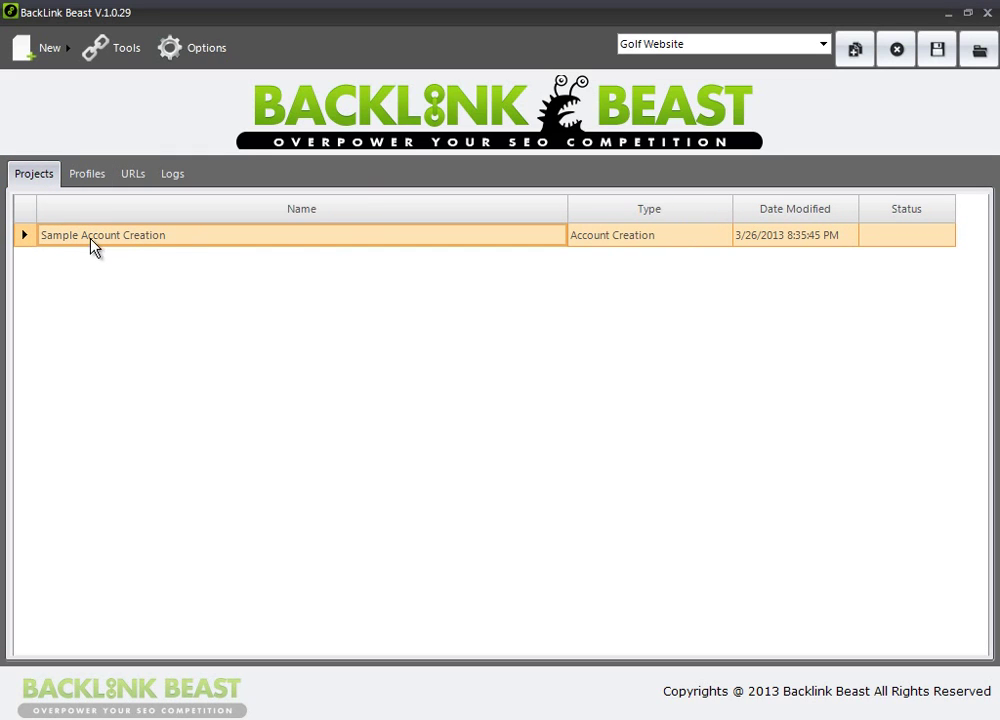
left_click(85, 178)
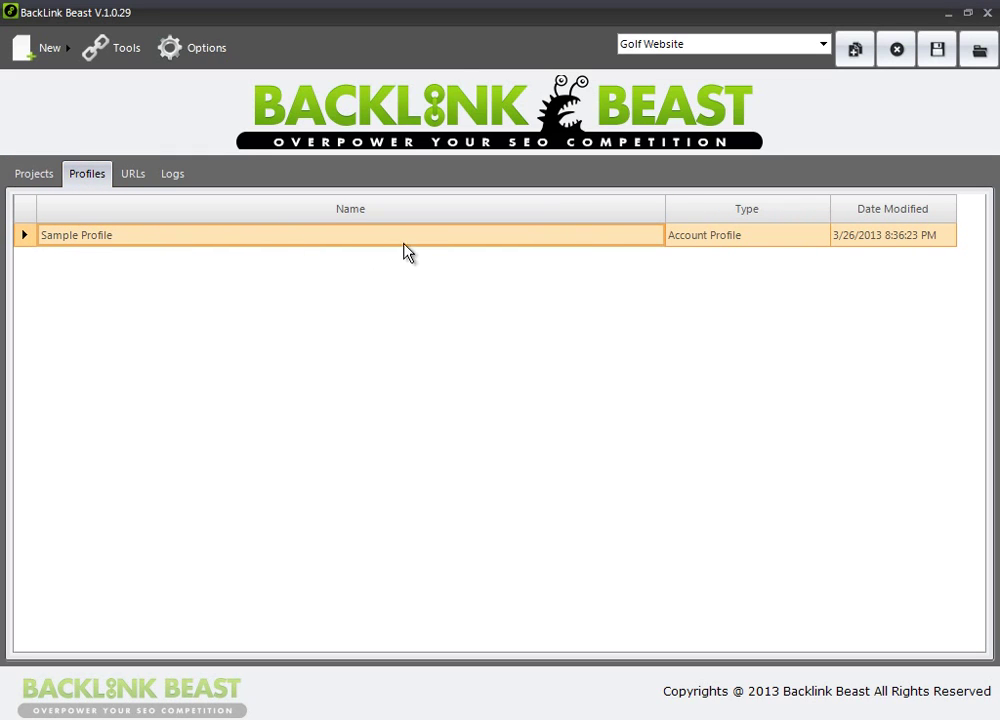
left_click(34, 178)
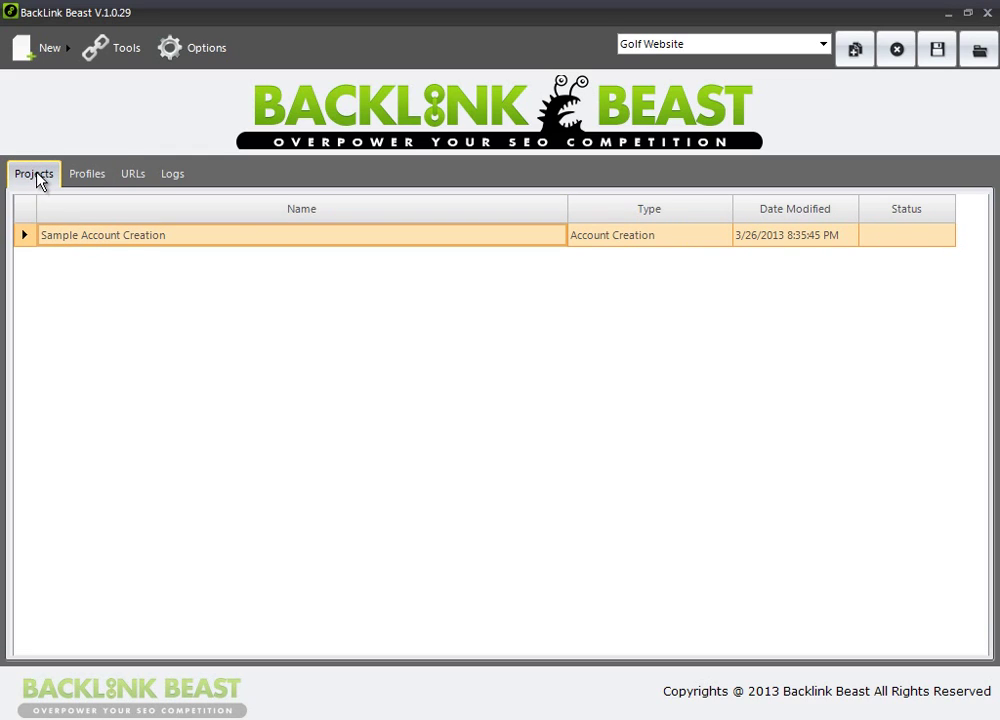
Open Sample Account Creation, assign Sample Profile, and tick all 13 PDF Sharing Sites.
double_click(86, 238)
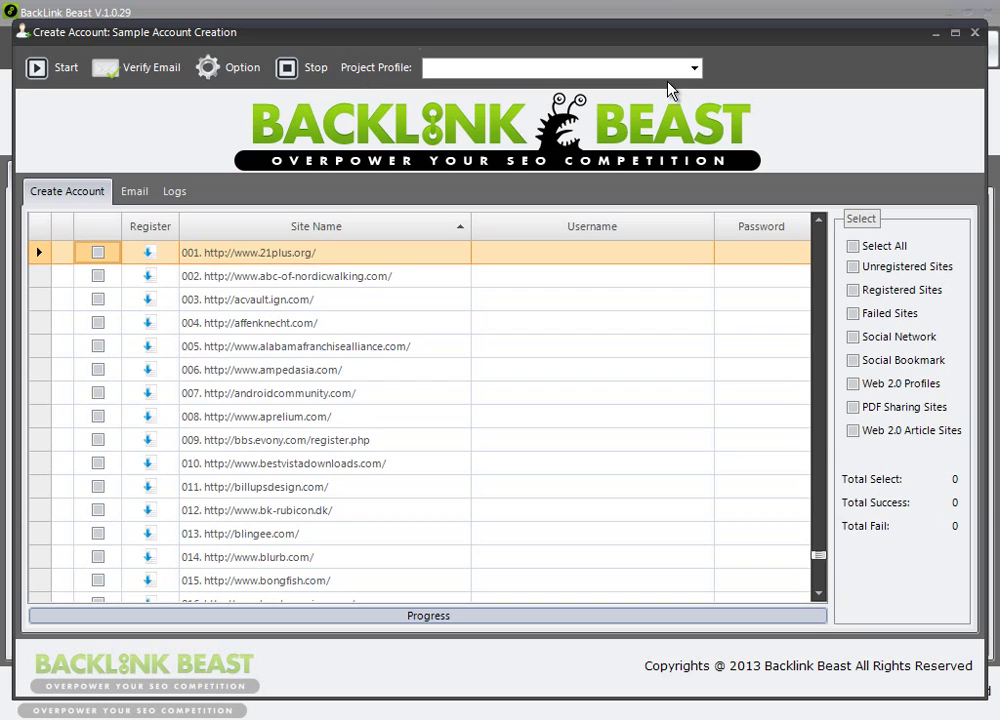
left_click(694, 69)
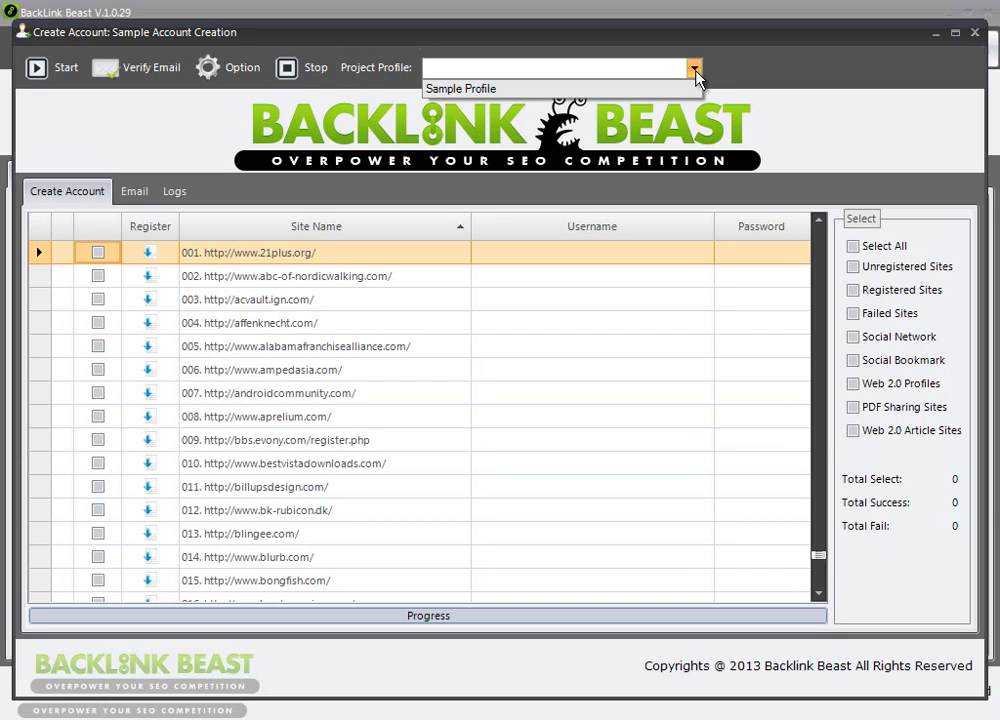
left_click(493, 91)
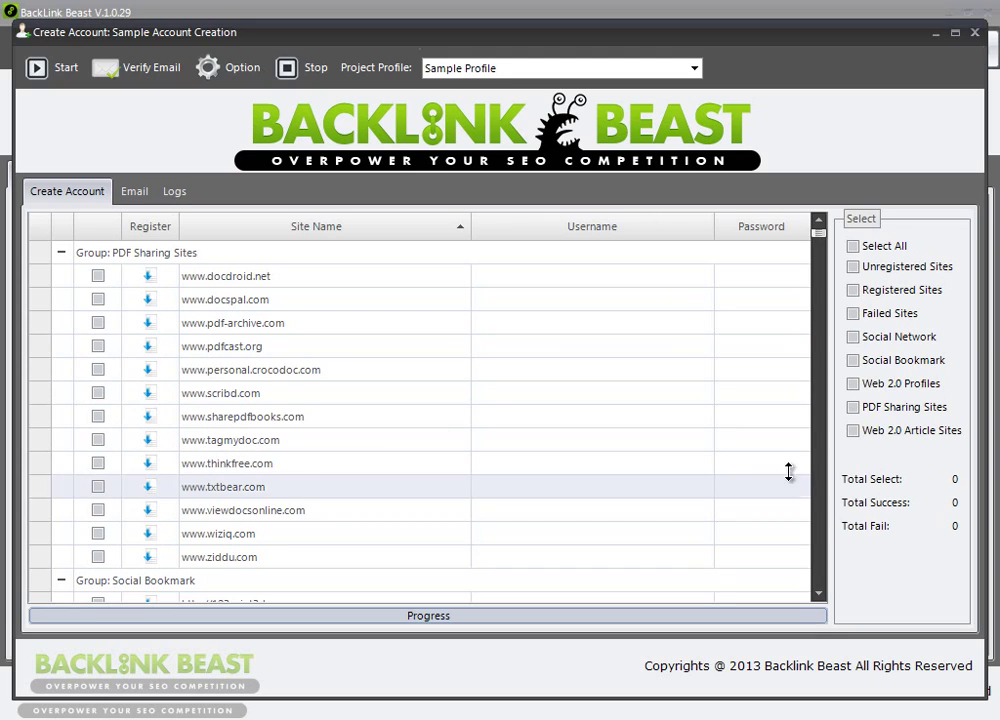
left_click(857, 410)
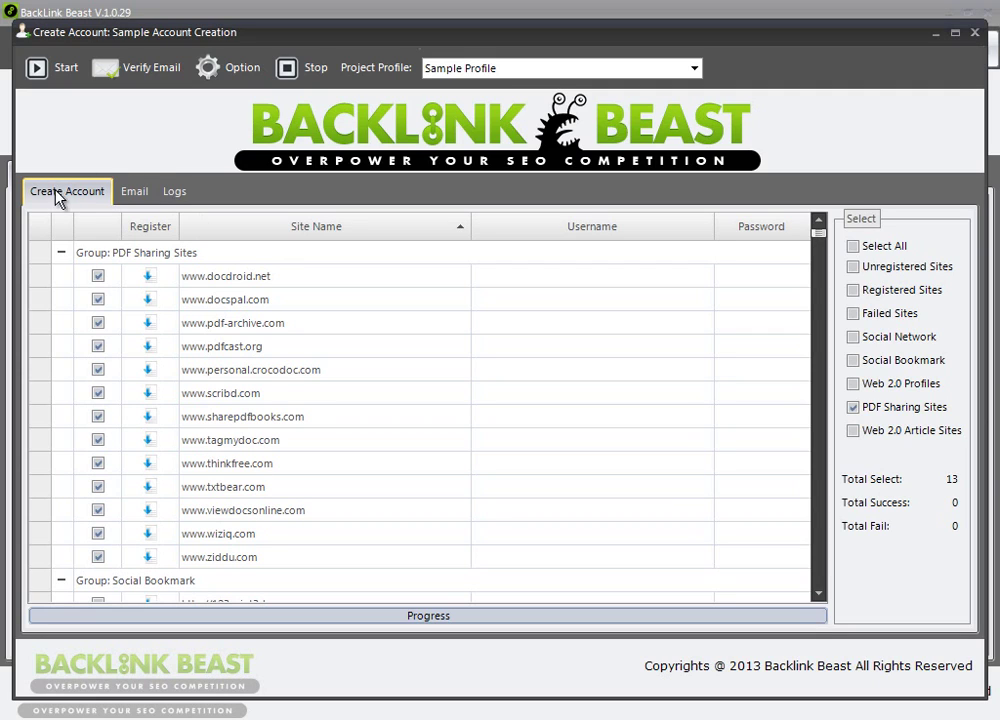
Set the project's e-mail domain type to DisposableEmail.
left_click(131, 199)
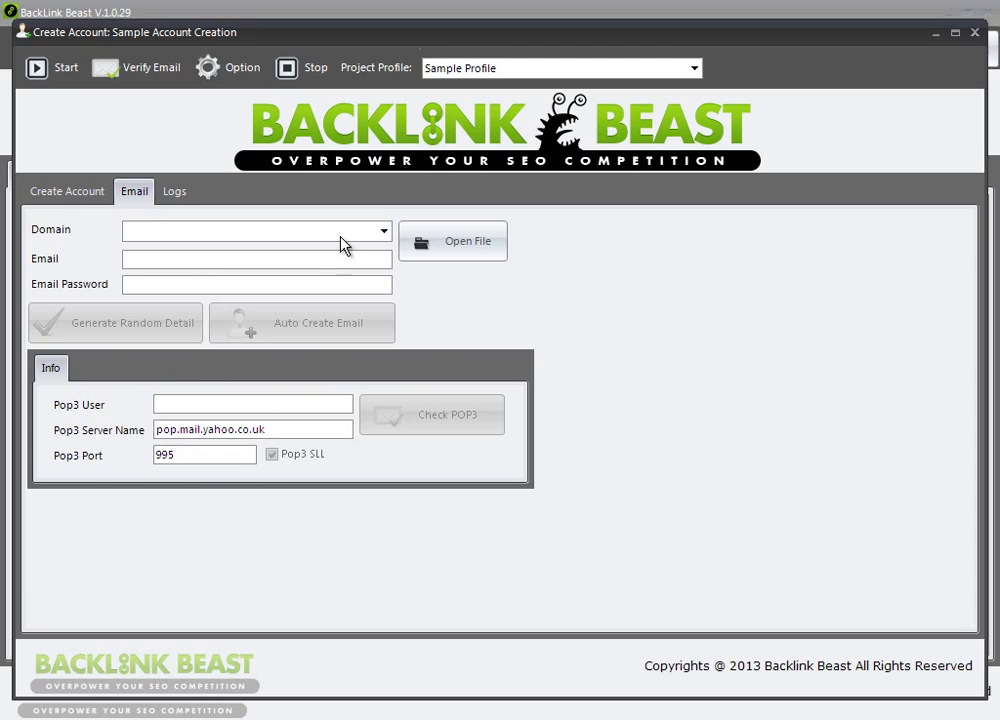
left_click(380, 234)
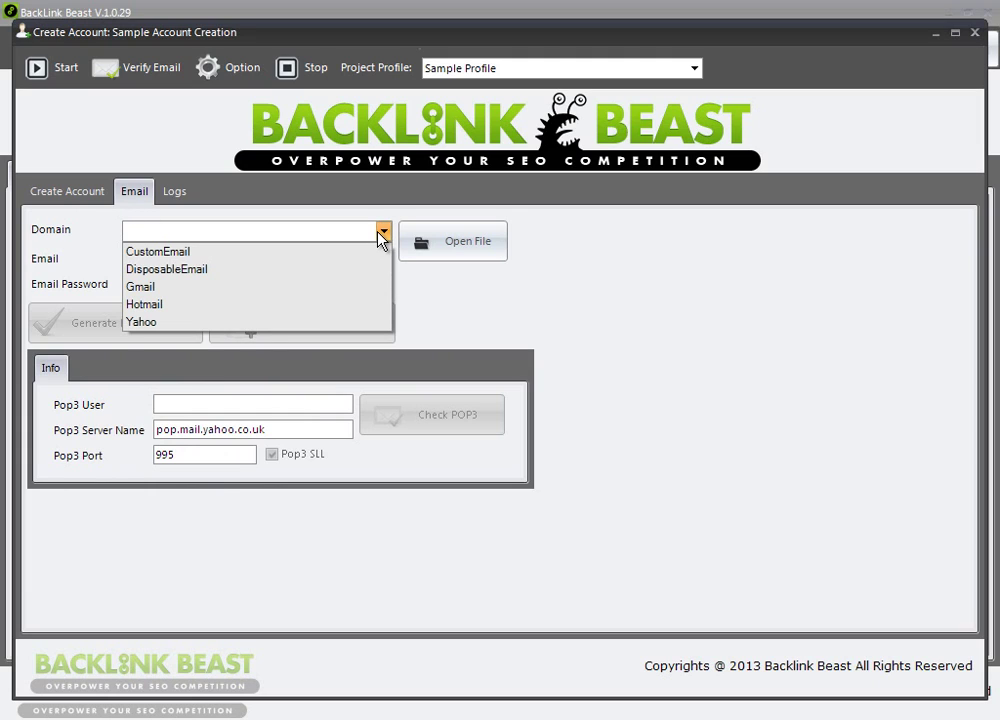
left_click(341, 270)
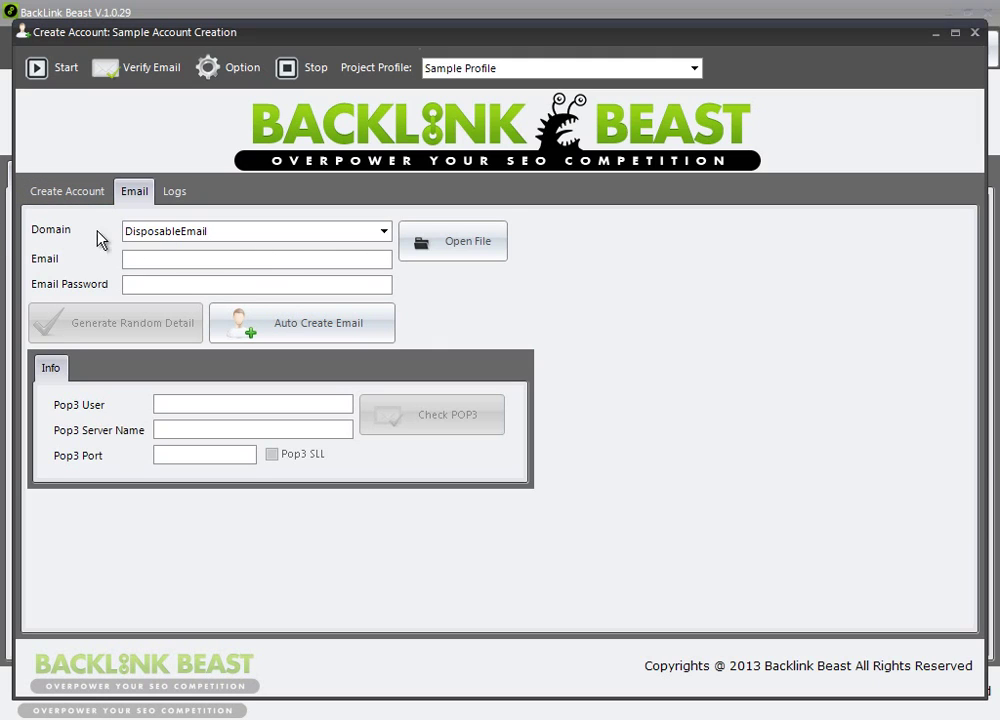
left_click(308, 238)
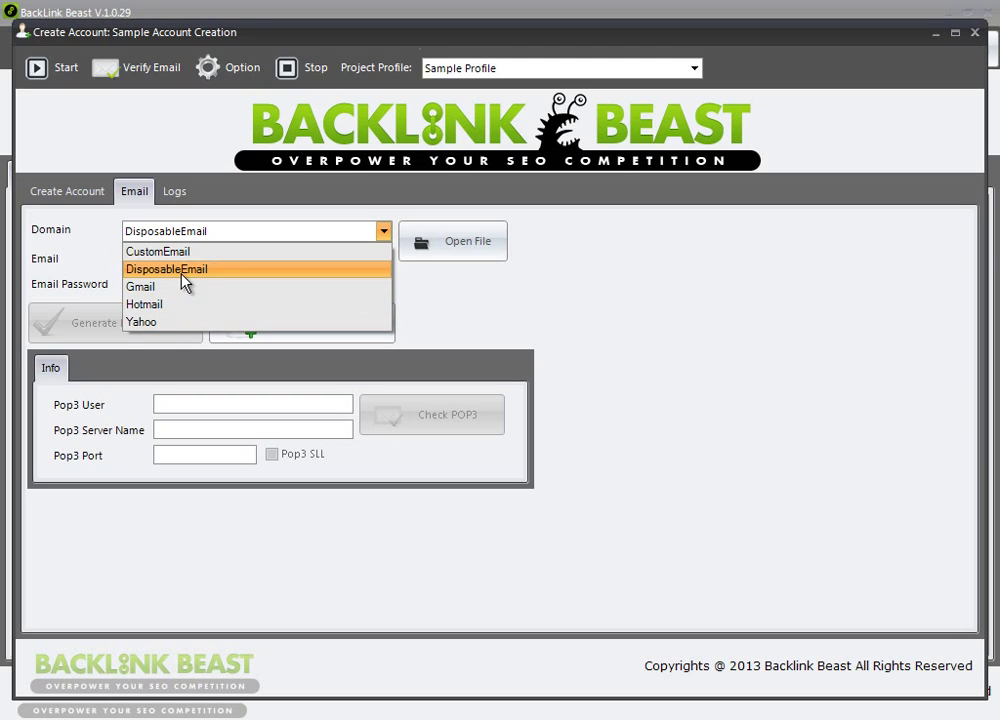
left_click(553, 307)
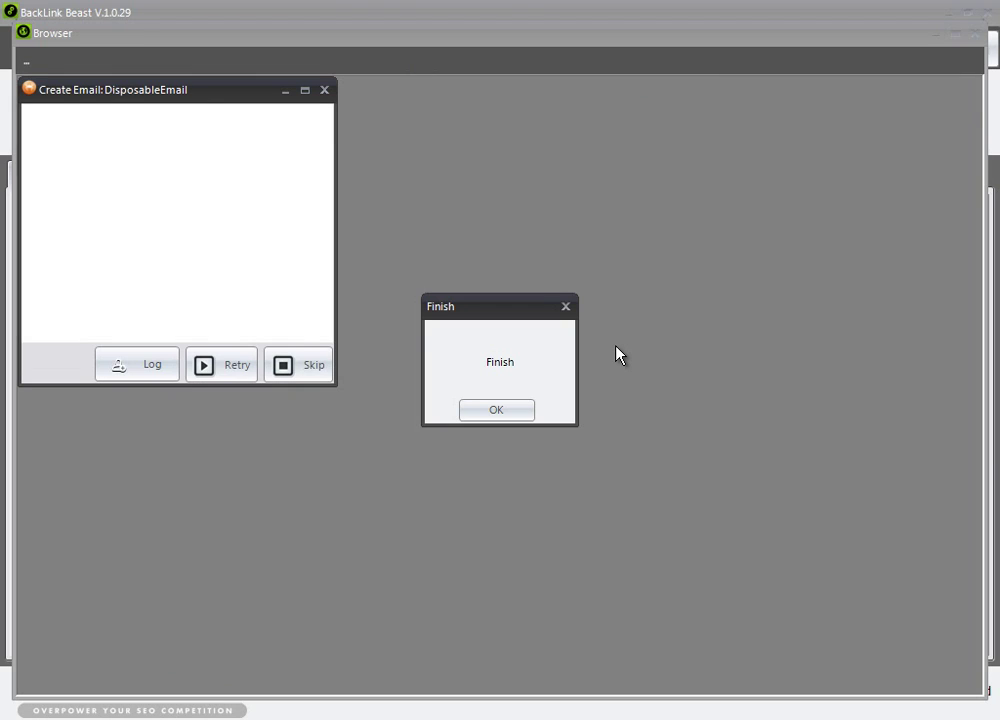
Confirm the auto-created e-mail, close its browser, and return to the site list.
left_click(484, 413)
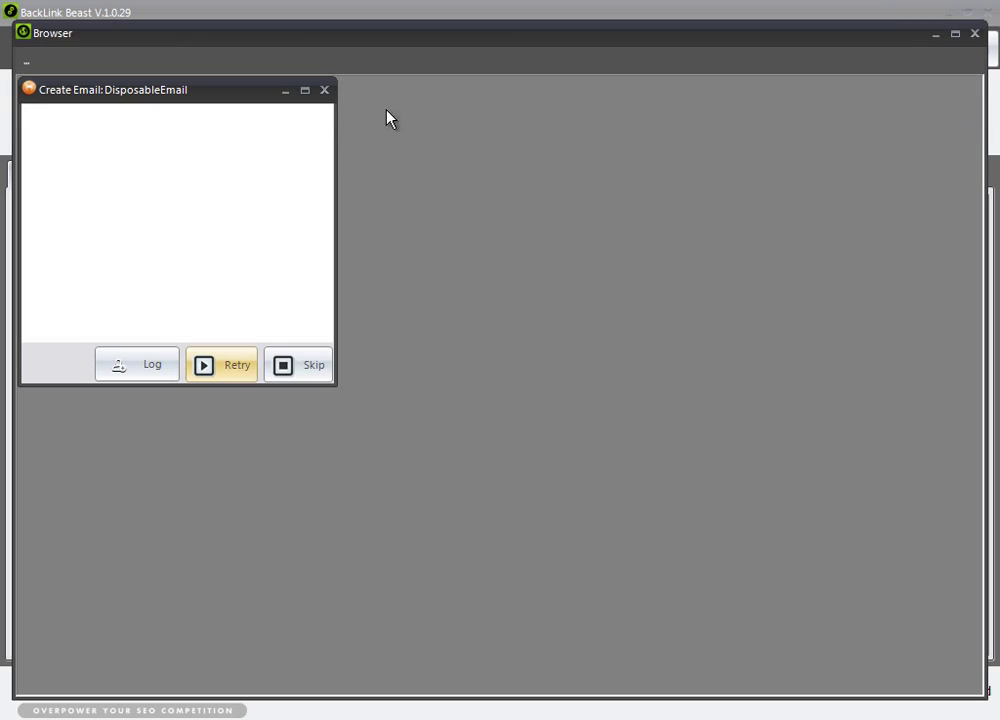
left_click(974, 33)
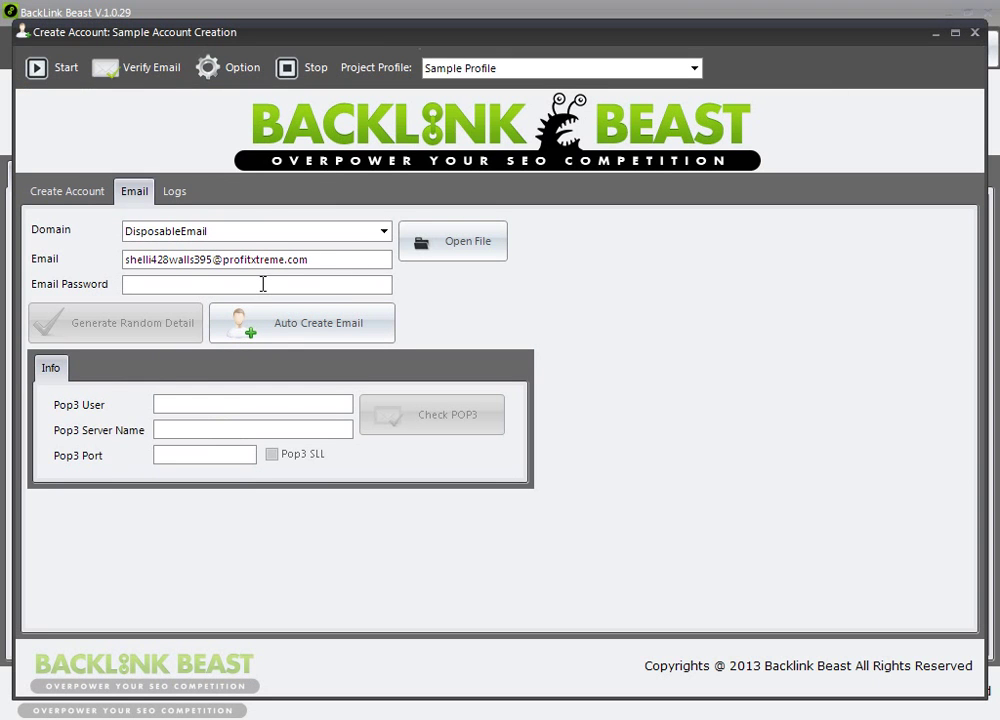
left_click(80, 194)
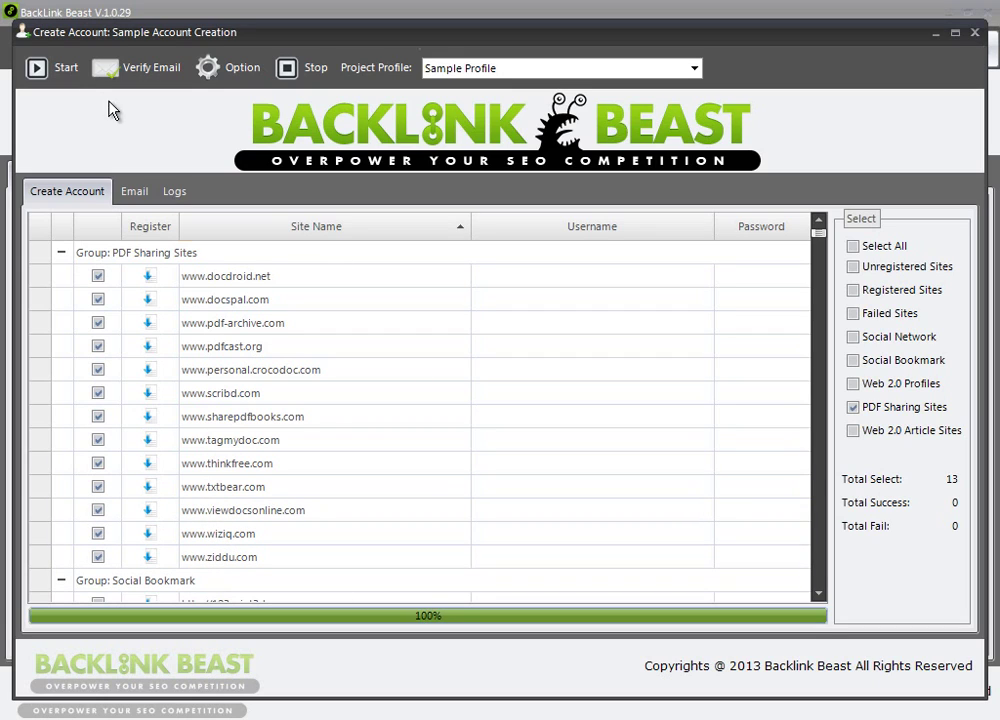
Start the registration run and answer the thinkfree CAPTCHA with the shown code.
left_click(60, 70)
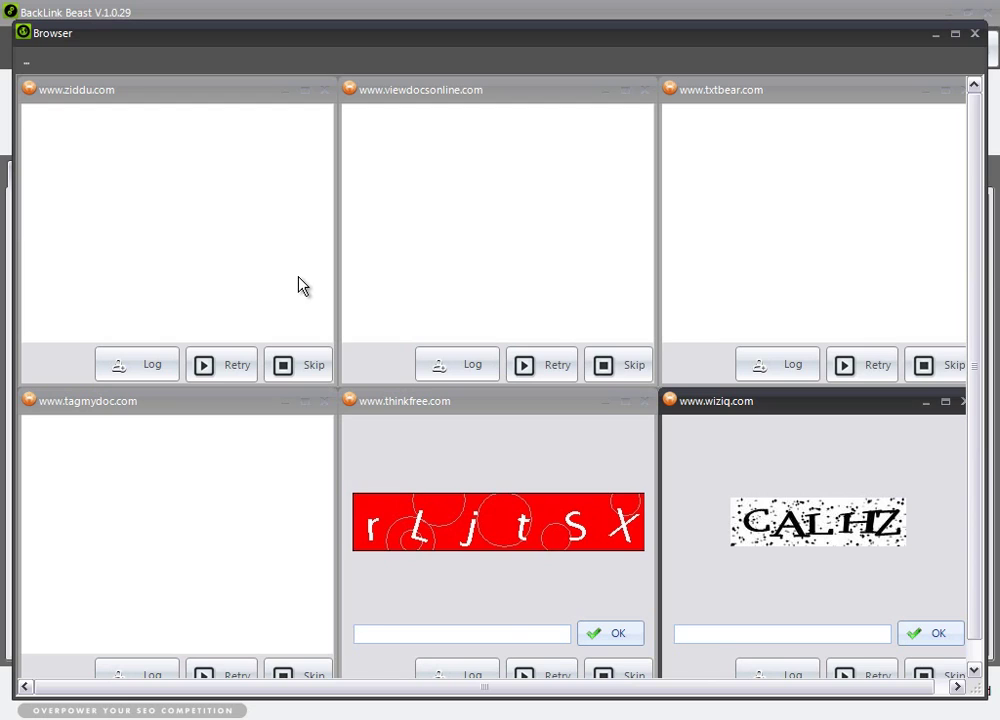
left_click(497, 634)
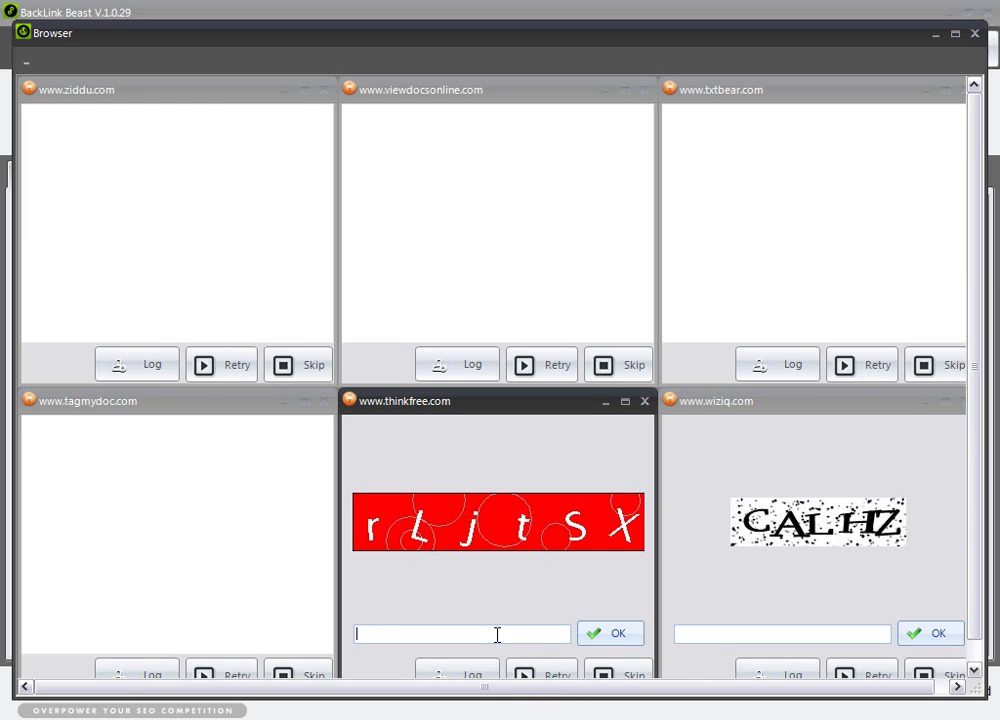
type("rLjtSX")
left_click(612, 636)
Answer the wiziq CAPTCHA with the shown code and dismiss the finish notice.
left_click(708, 631)
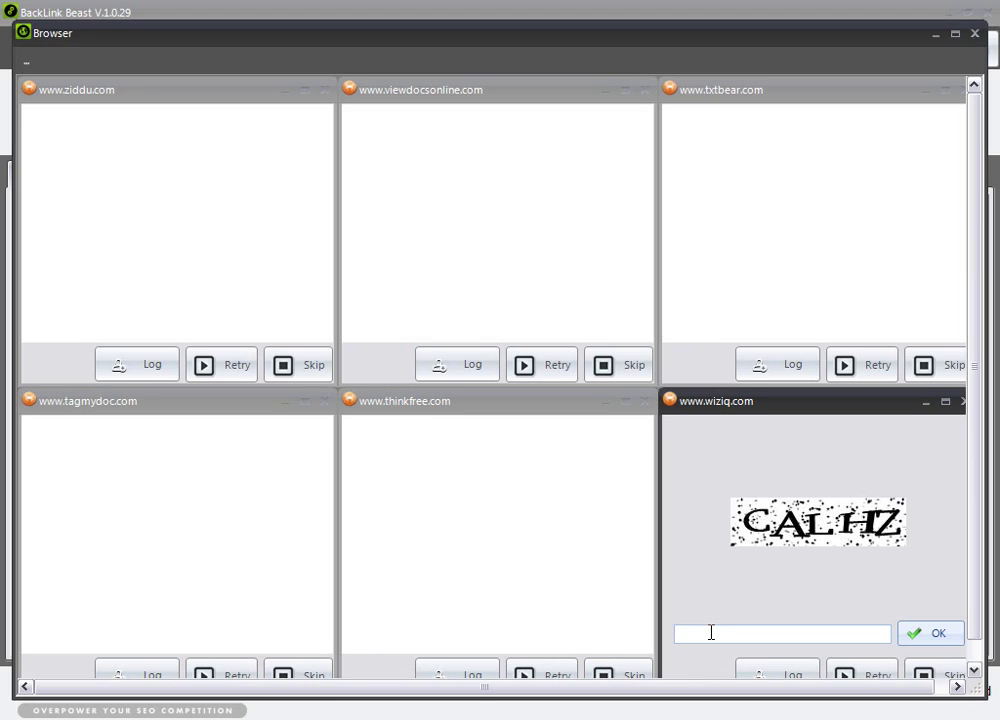
type("CALHZ")
left_click(936, 636)
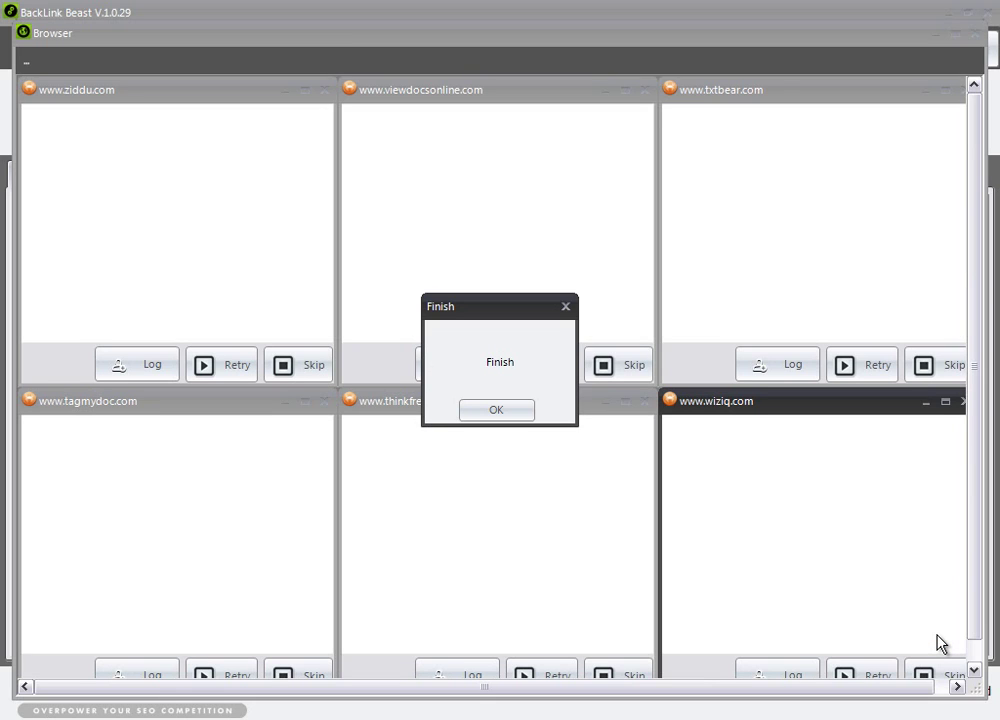
left_click(508, 412)
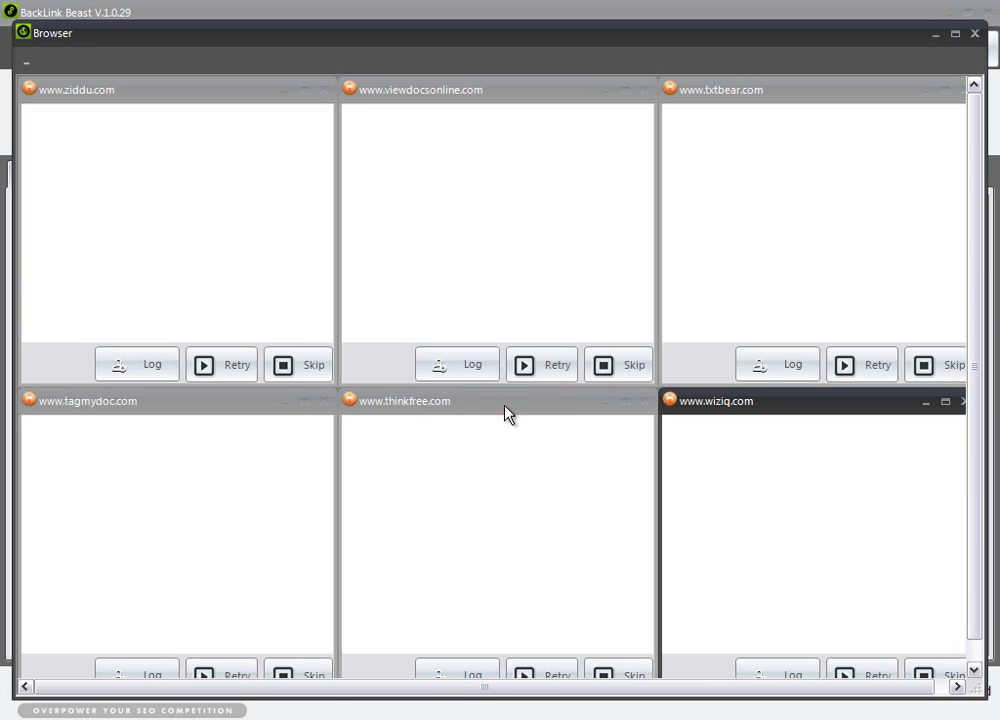
Close the registration browser, run Verify Email, and dismiss its finish notice.
left_click(974, 33)
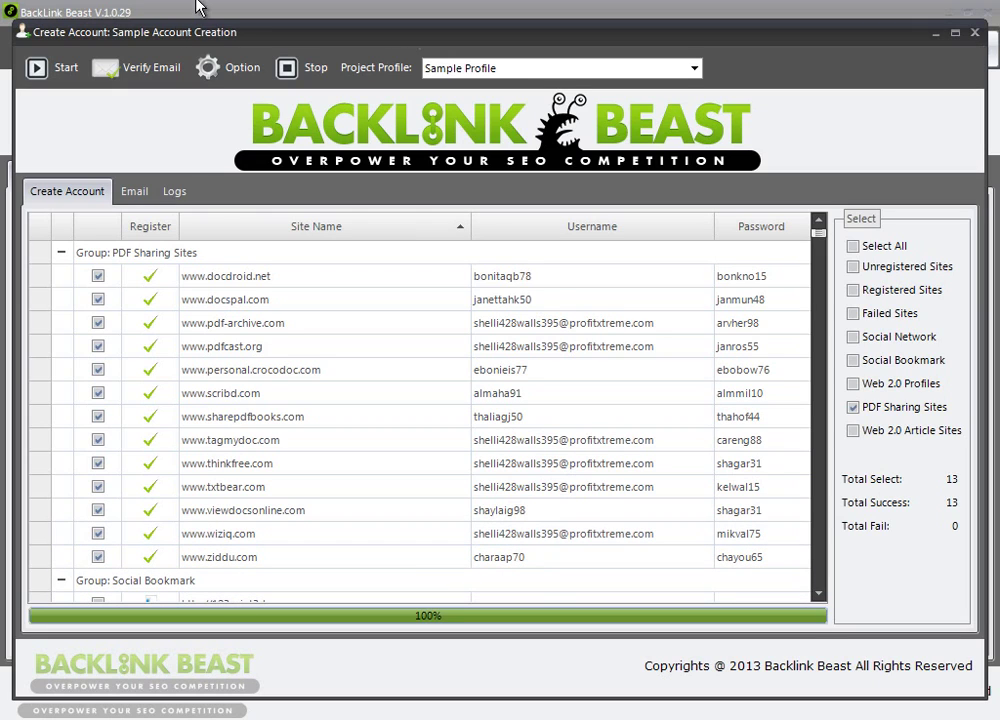
left_click(148, 77)
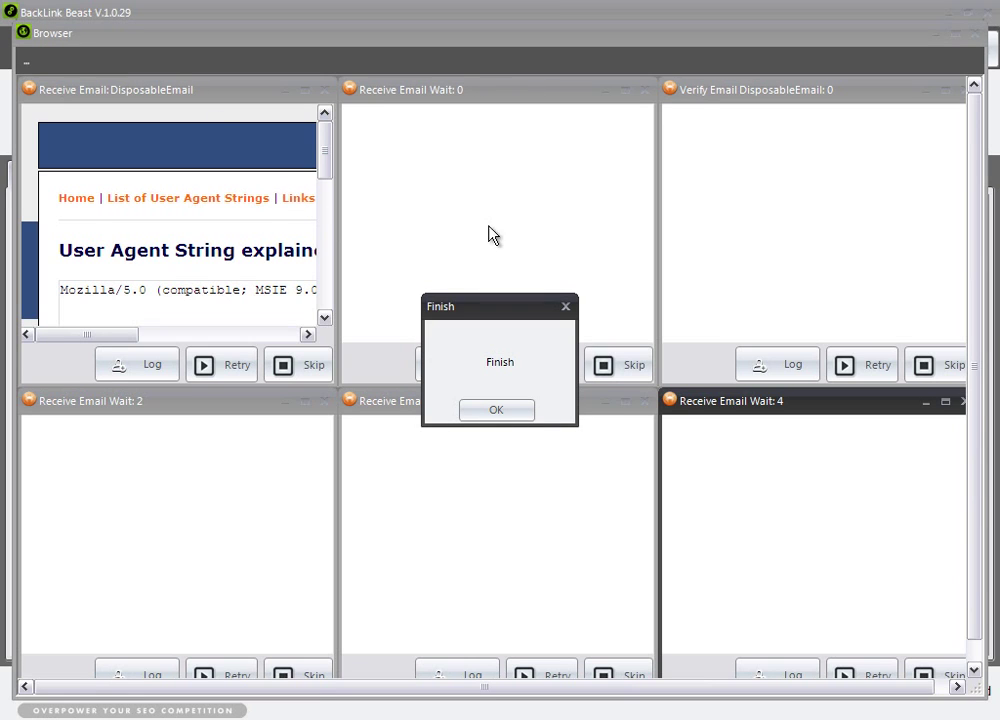
left_click(508, 409)
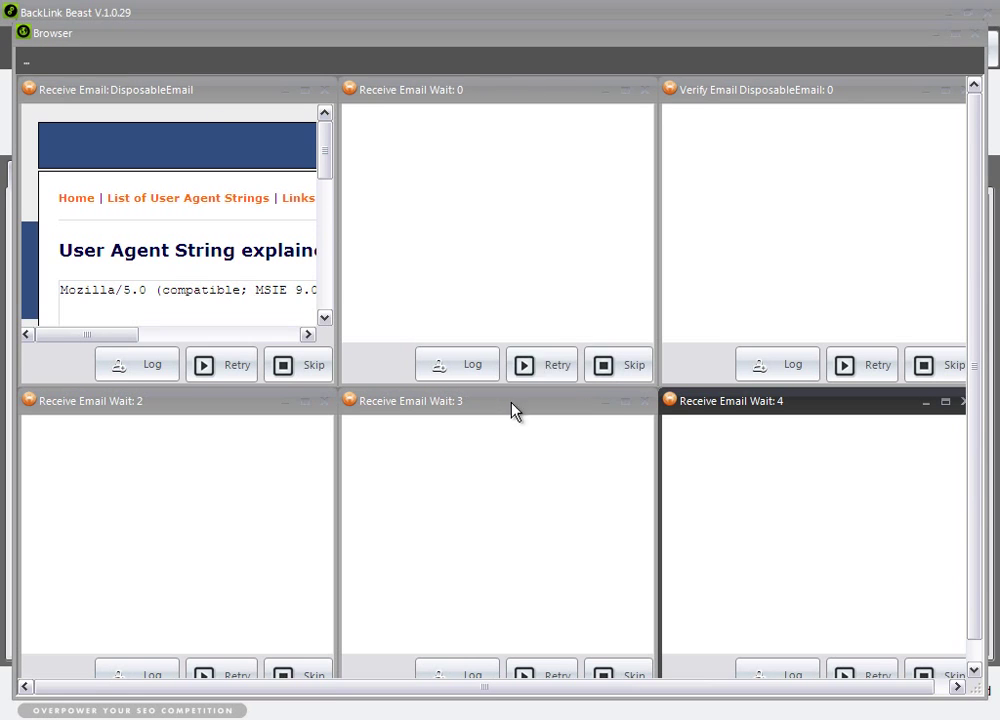
Close the e-mail verification browser window.
left_click(972, 34)
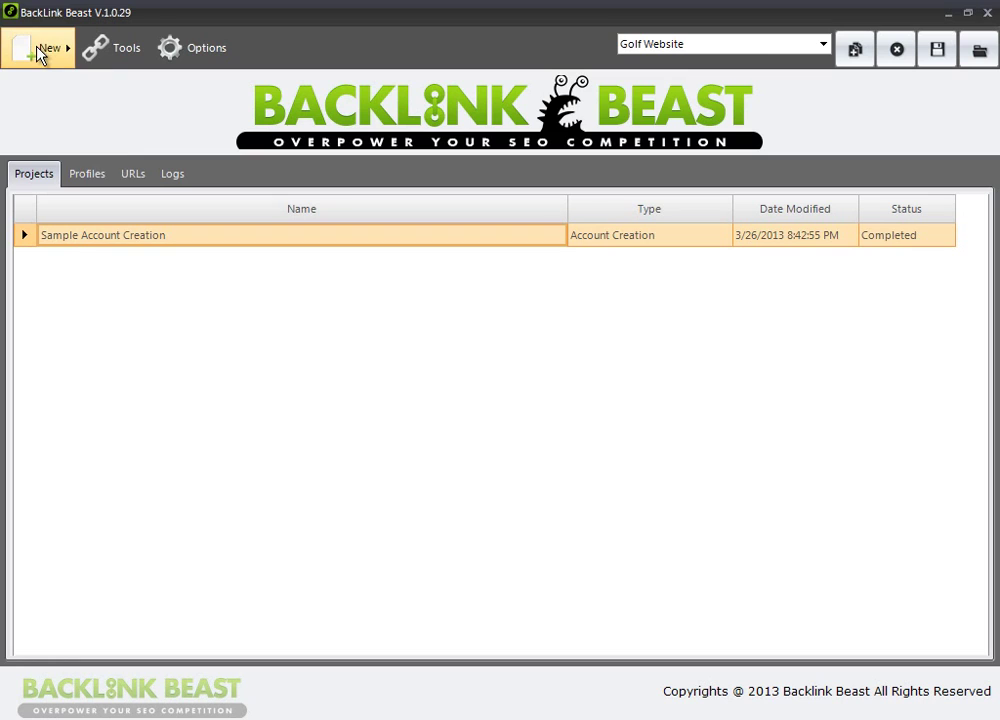
Add account profile New Profiles 2 and rename it to 'Sample Profile 2'.
left_click(62, 52)
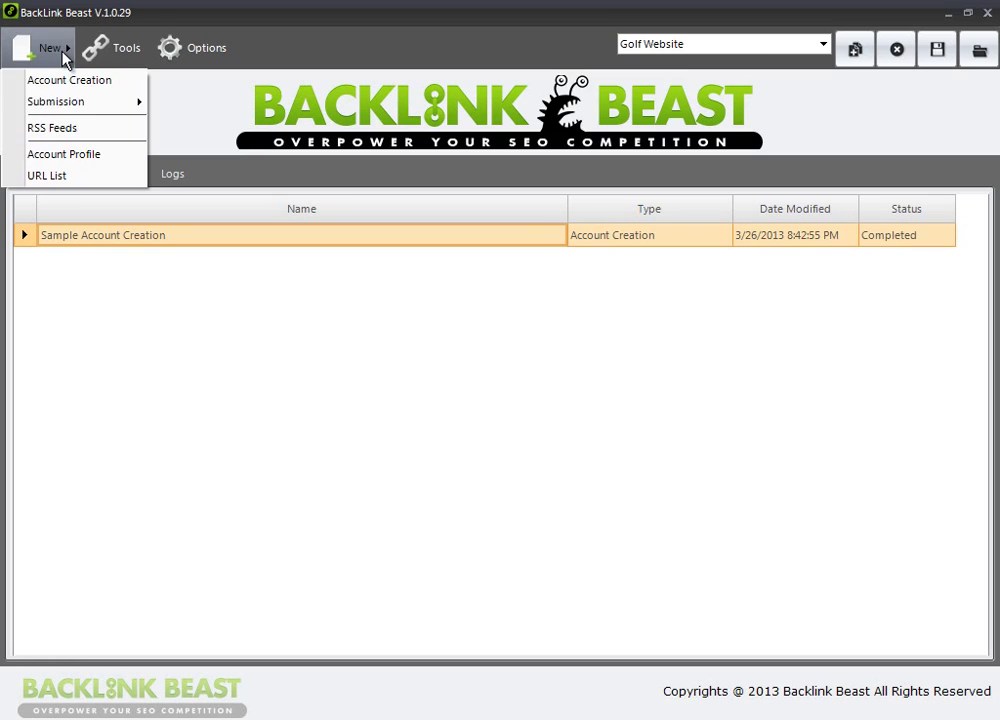
left_click(78, 155)
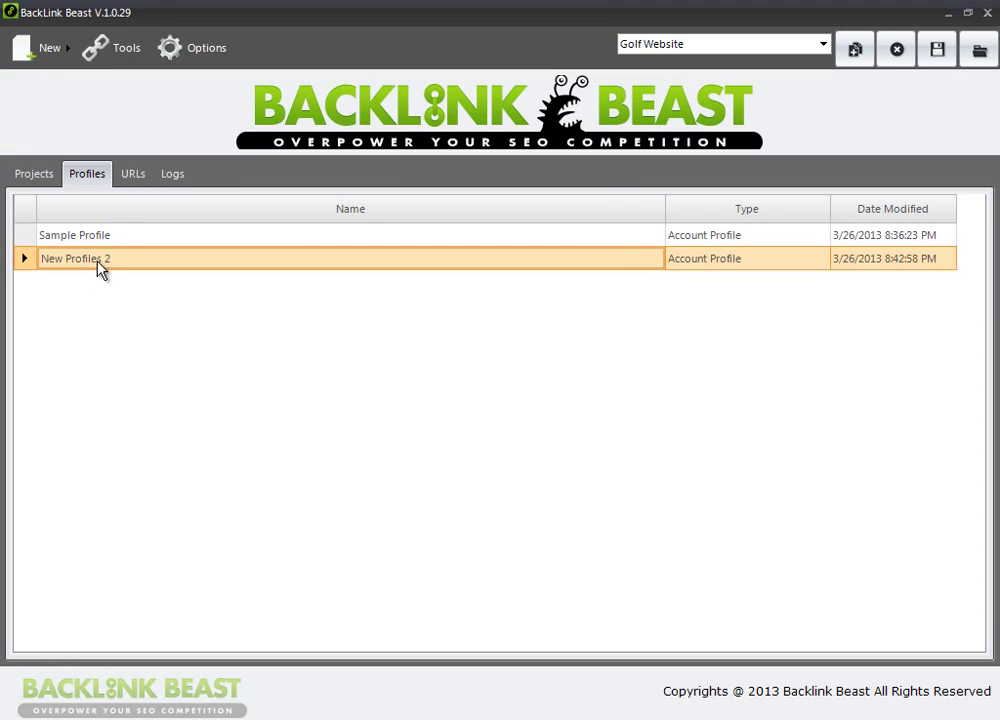
double_click(99, 263)
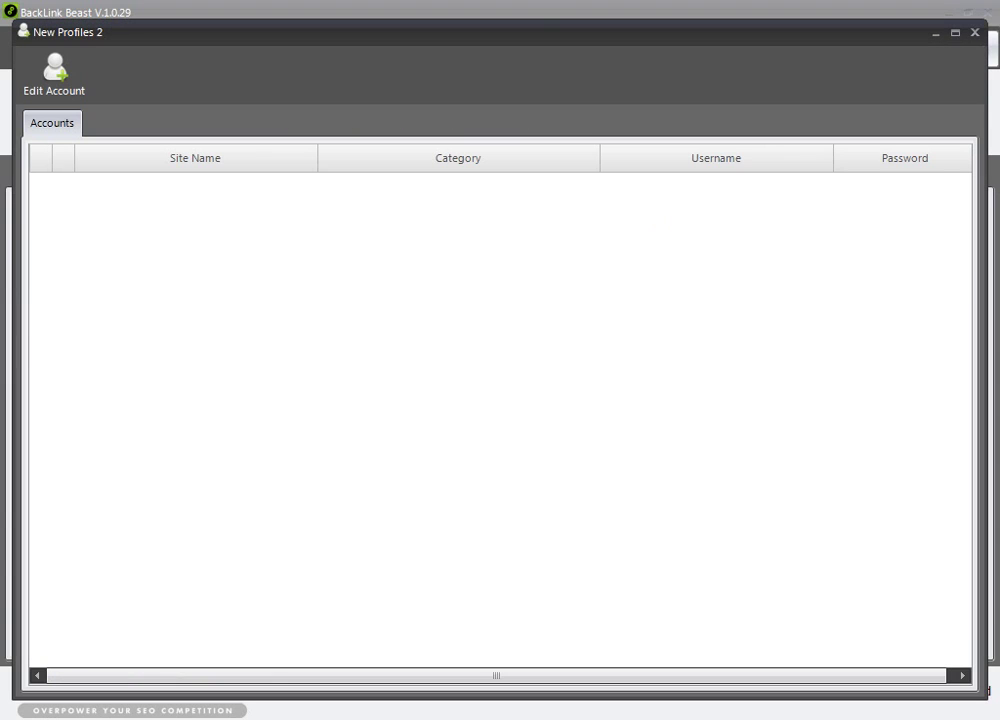
left_click(974, 32)
right_click(112, 264)
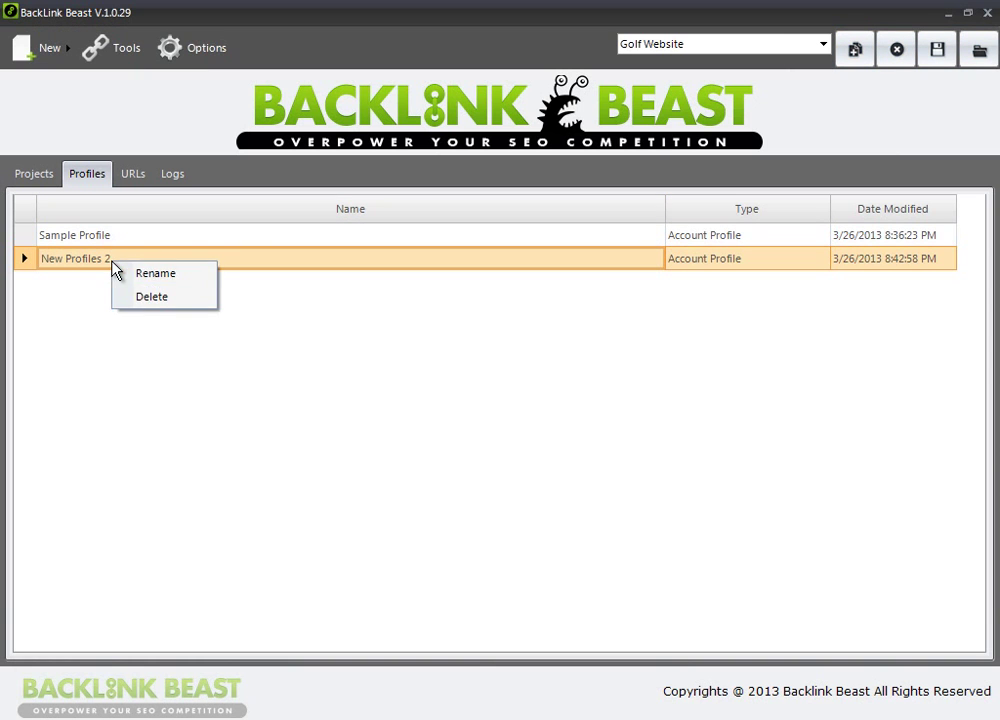
left_click(143, 275)
type("Sample ")
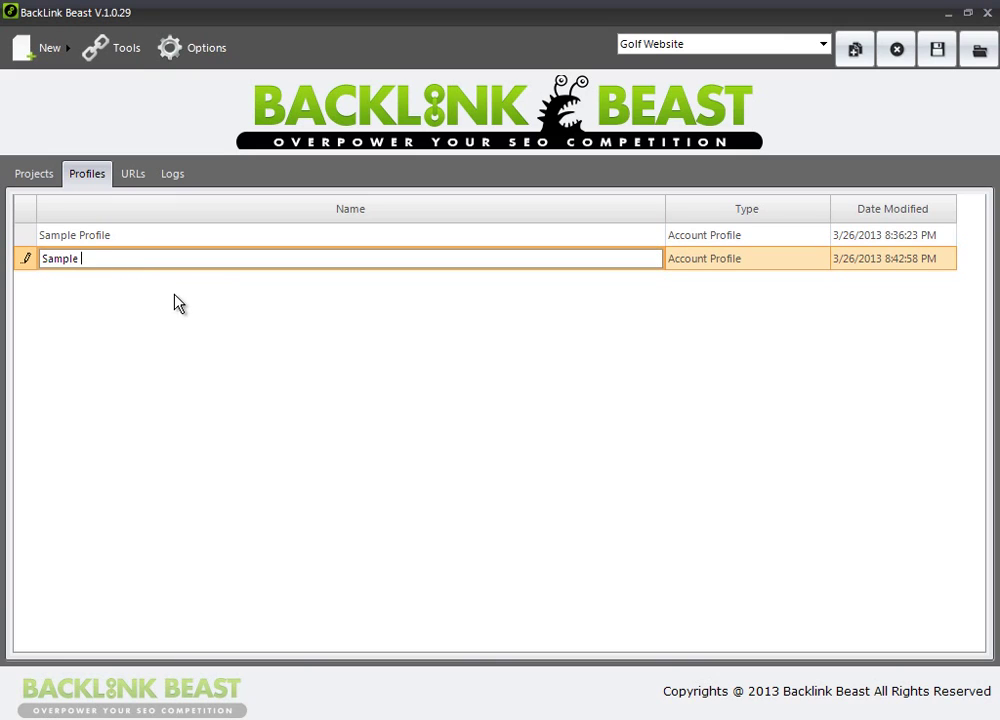
type("Profile 2")
key("Return")
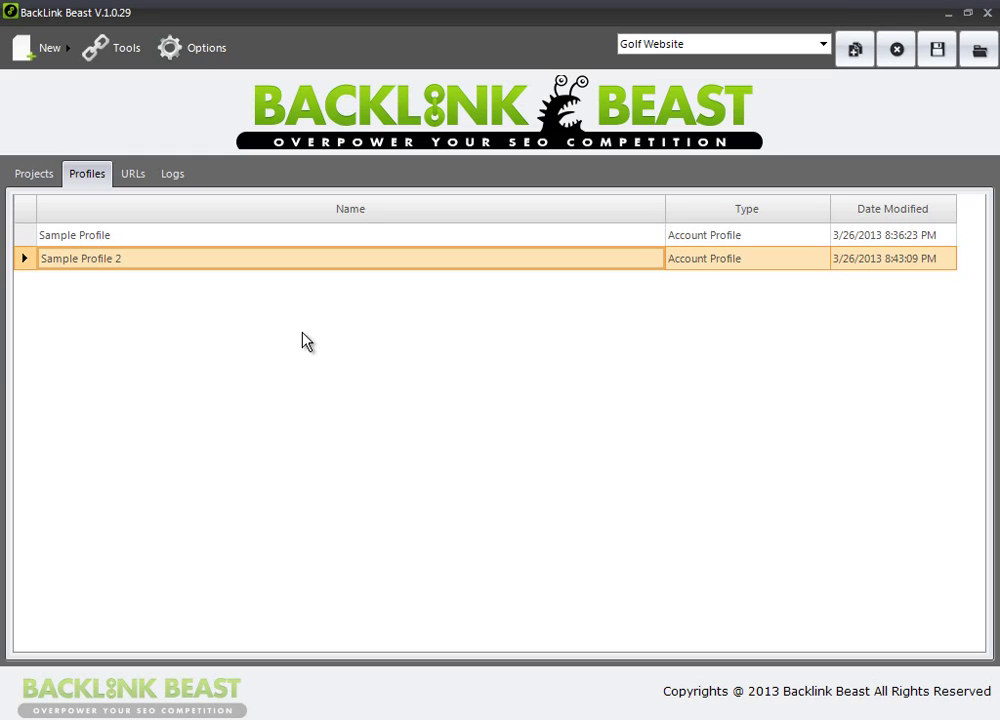
Create Account Creation project New Projects 2 using Sample Profile 2, then close its window.
left_click(40, 176)
left_click(43, 47)
left_click(80, 81)
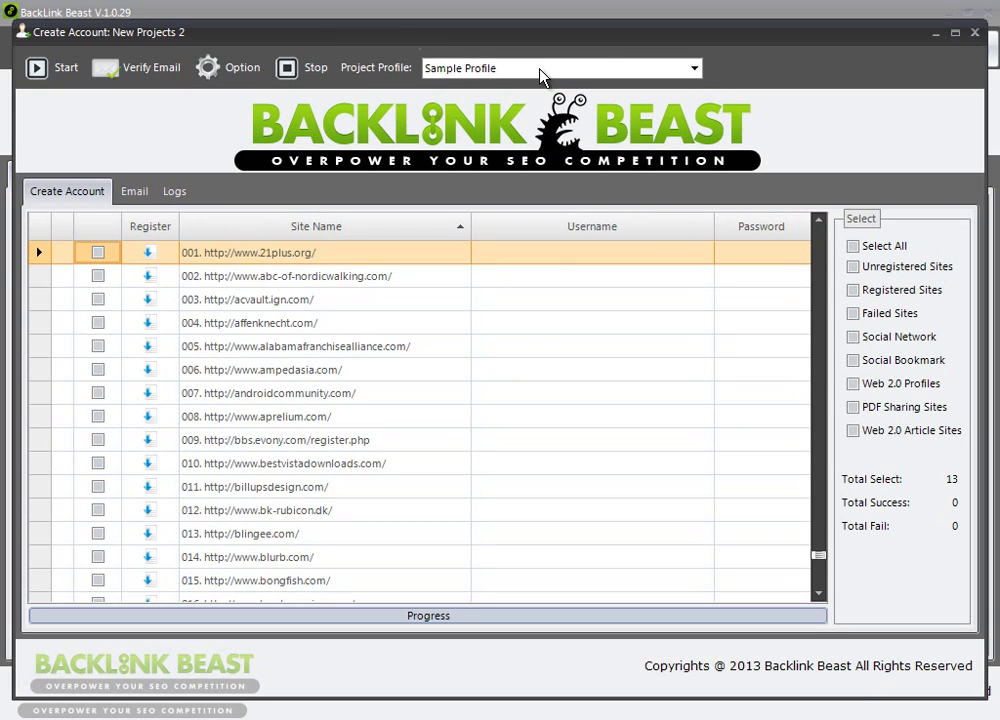
left_click(541, 77)
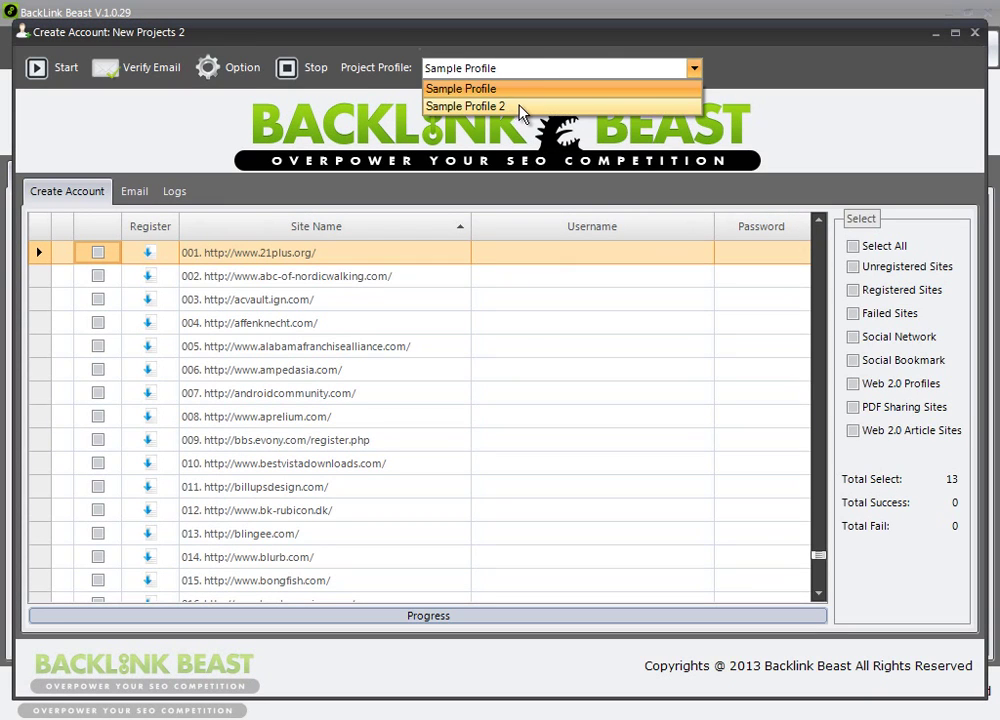
left_click(520, 109)
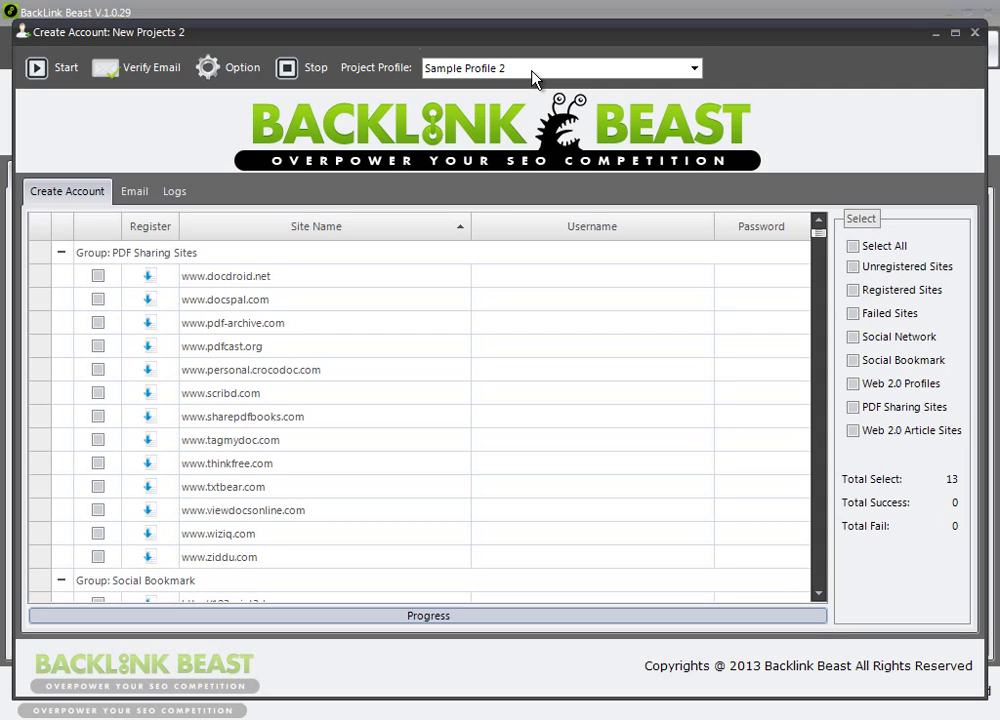
left_click(976, 33)
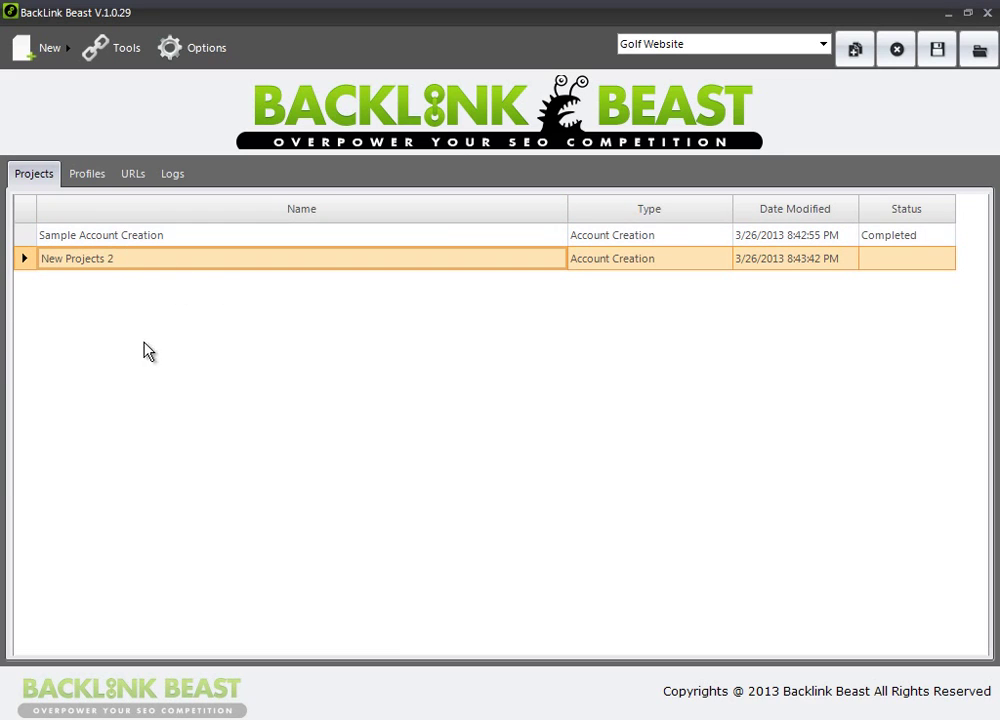
Select the Sample Profile and open the Sample Account Creation project.
left_click(87, 176)
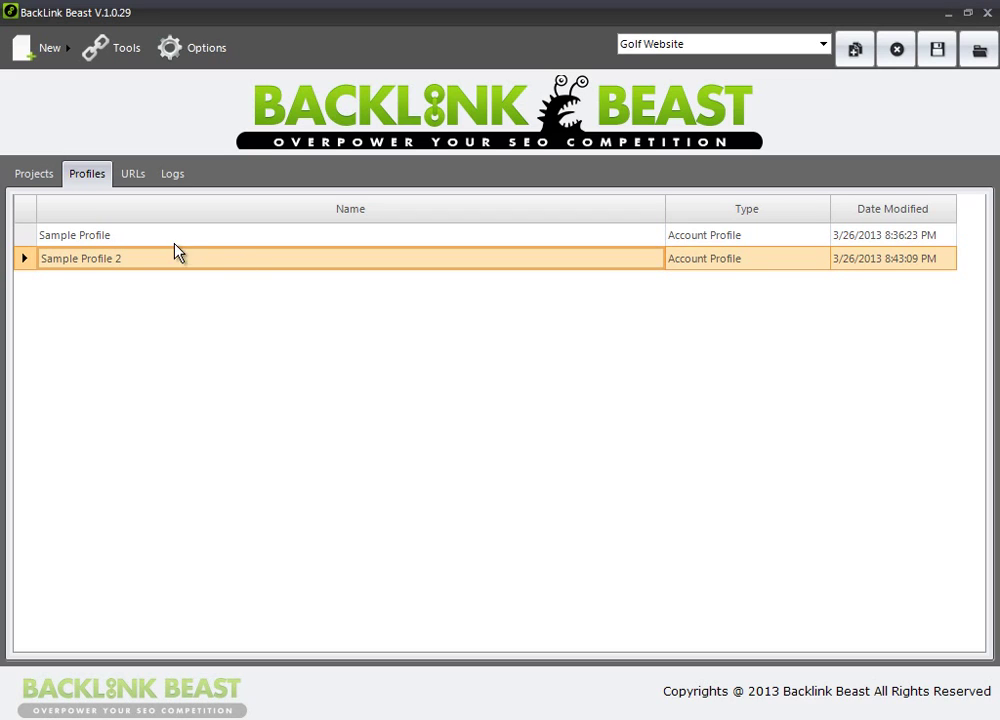
left_click(144, 235)
left_click(38, 177)
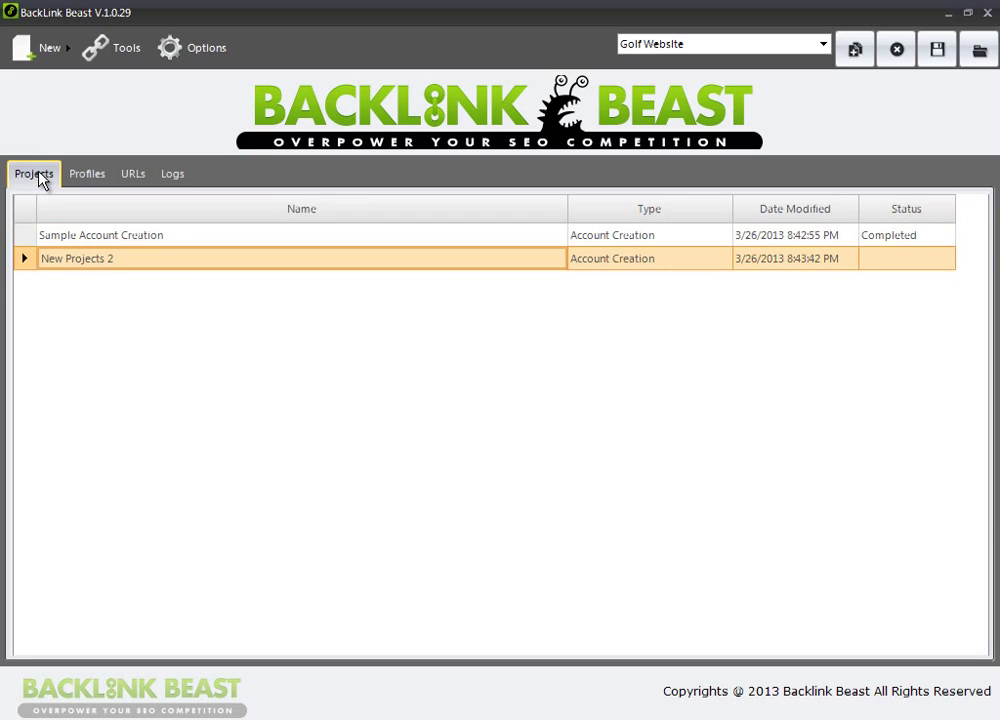
left_click(112, 240)
double_click(112, 240)
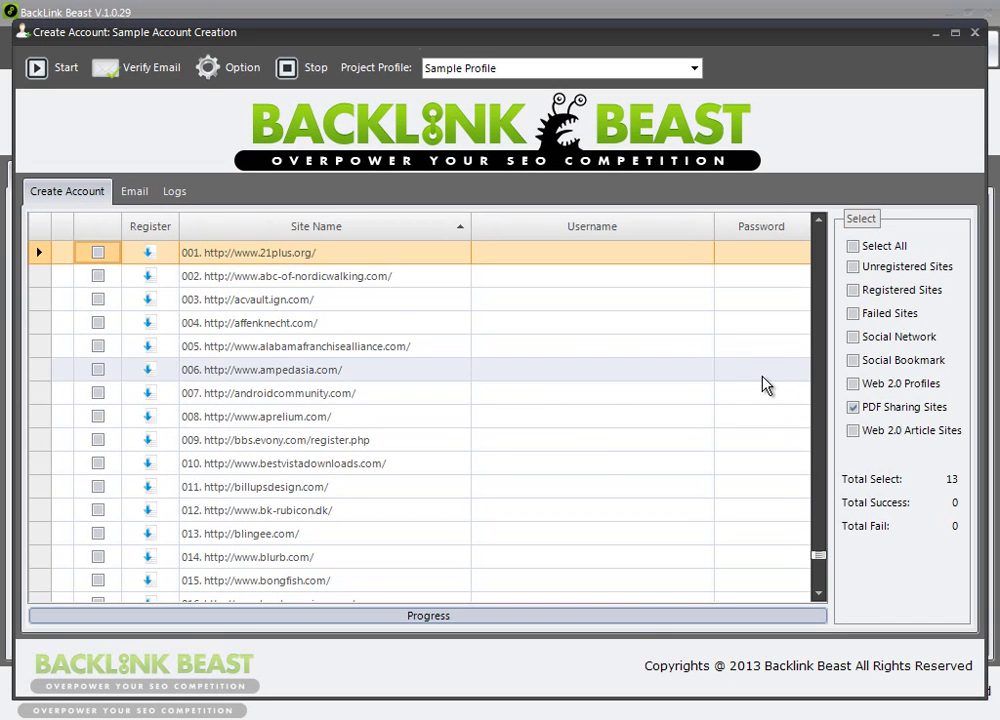
Toggle Social Network and Social Bookmark on and off, leaving only PDF sharing selected.
left_click_drag(818, 560, 805, 222)
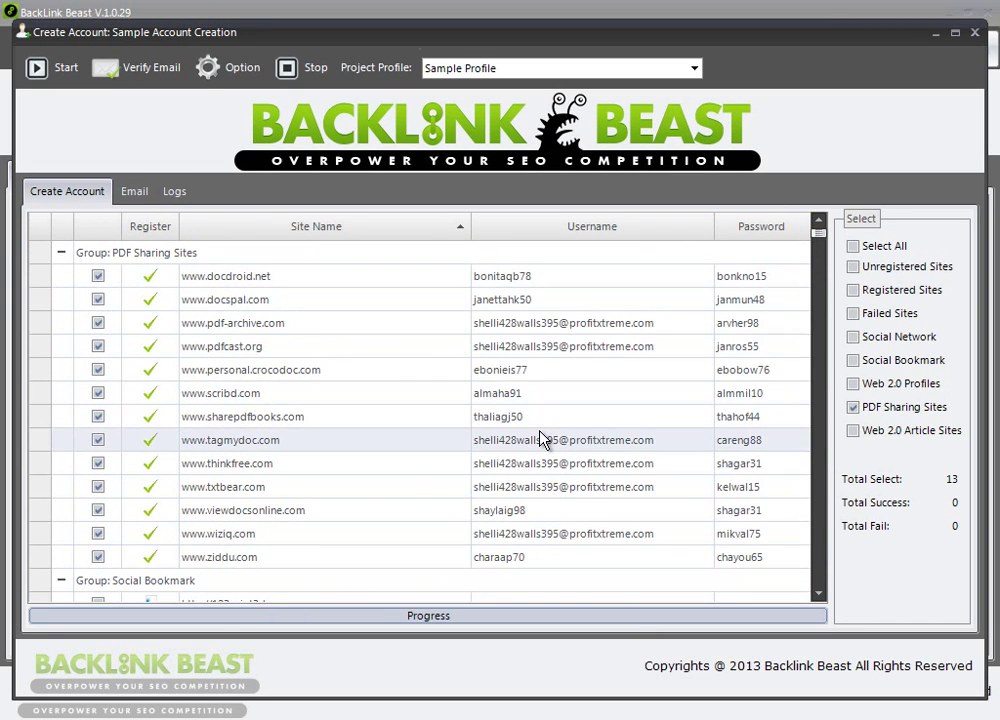
left_click(856, 339)
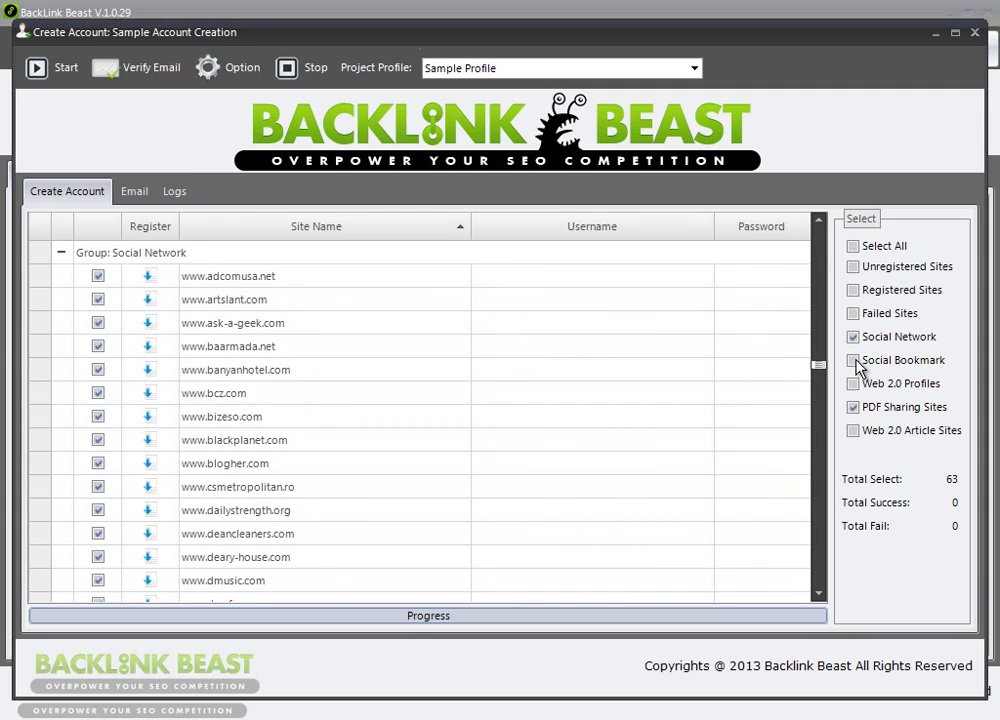
left_click(855, 362)
left_click(853, 360)
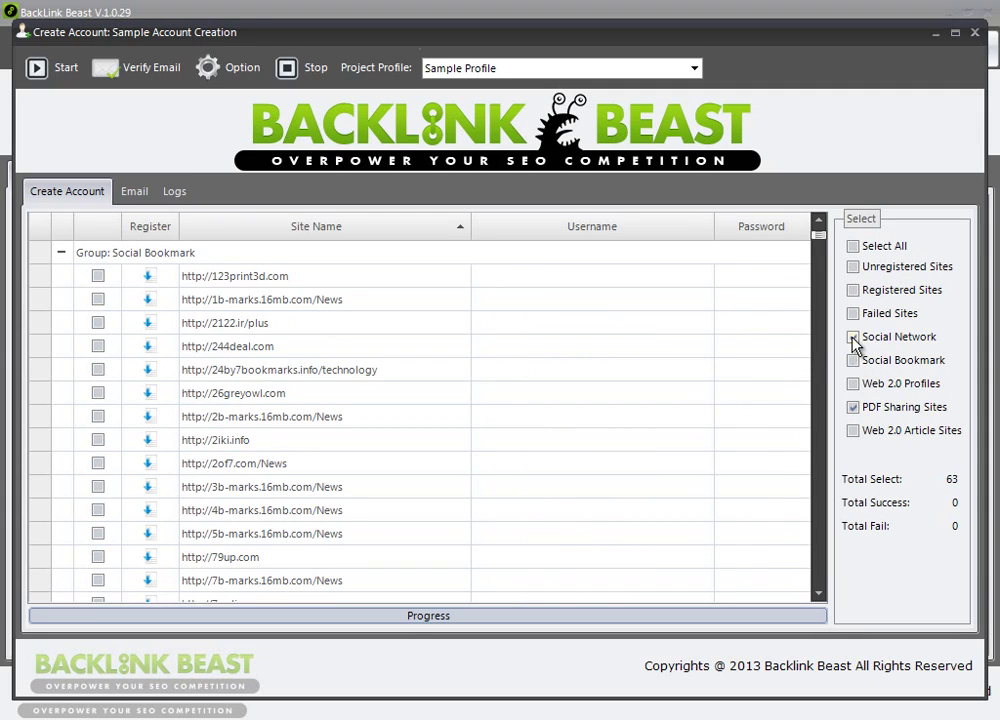
left_click(853, 337)
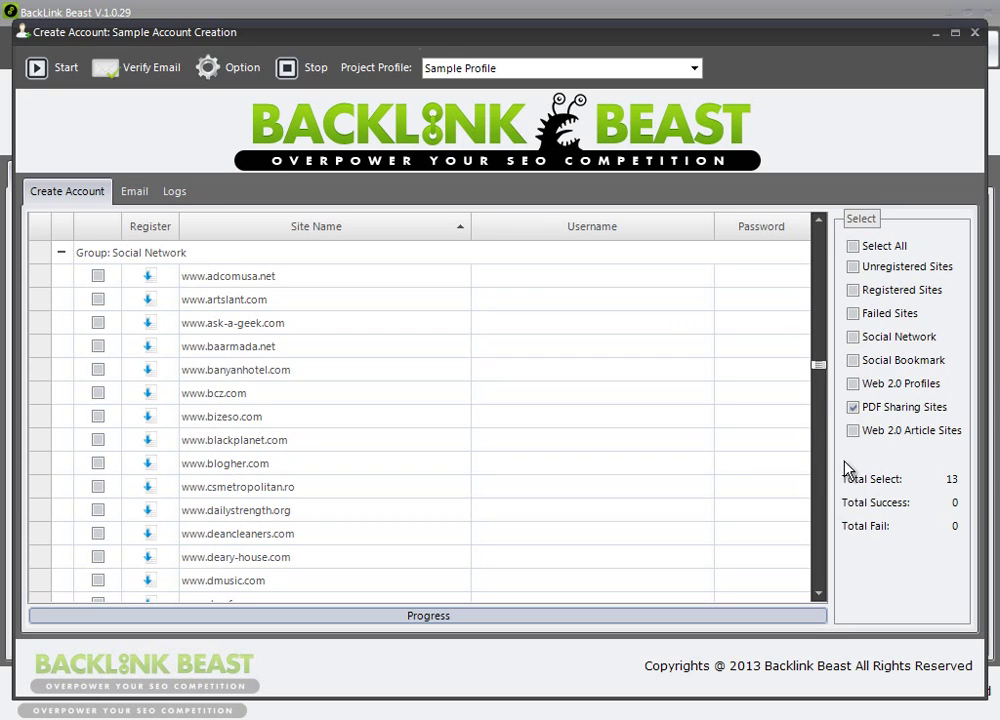
left_click_drag(820, 372, 818, 222)
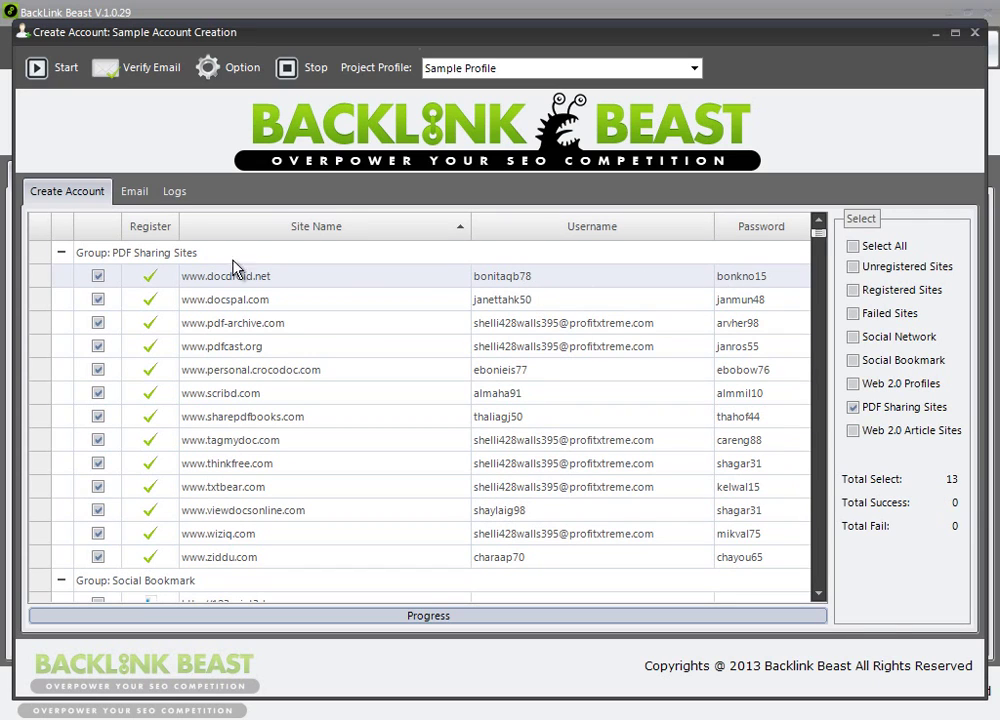
left_click(197, 281)
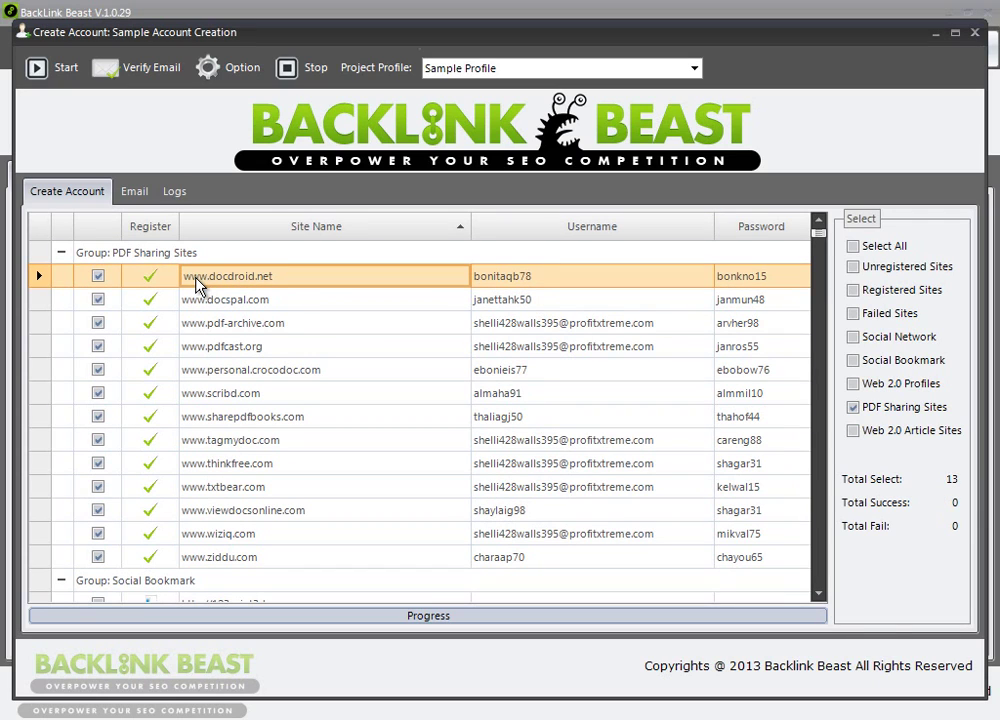